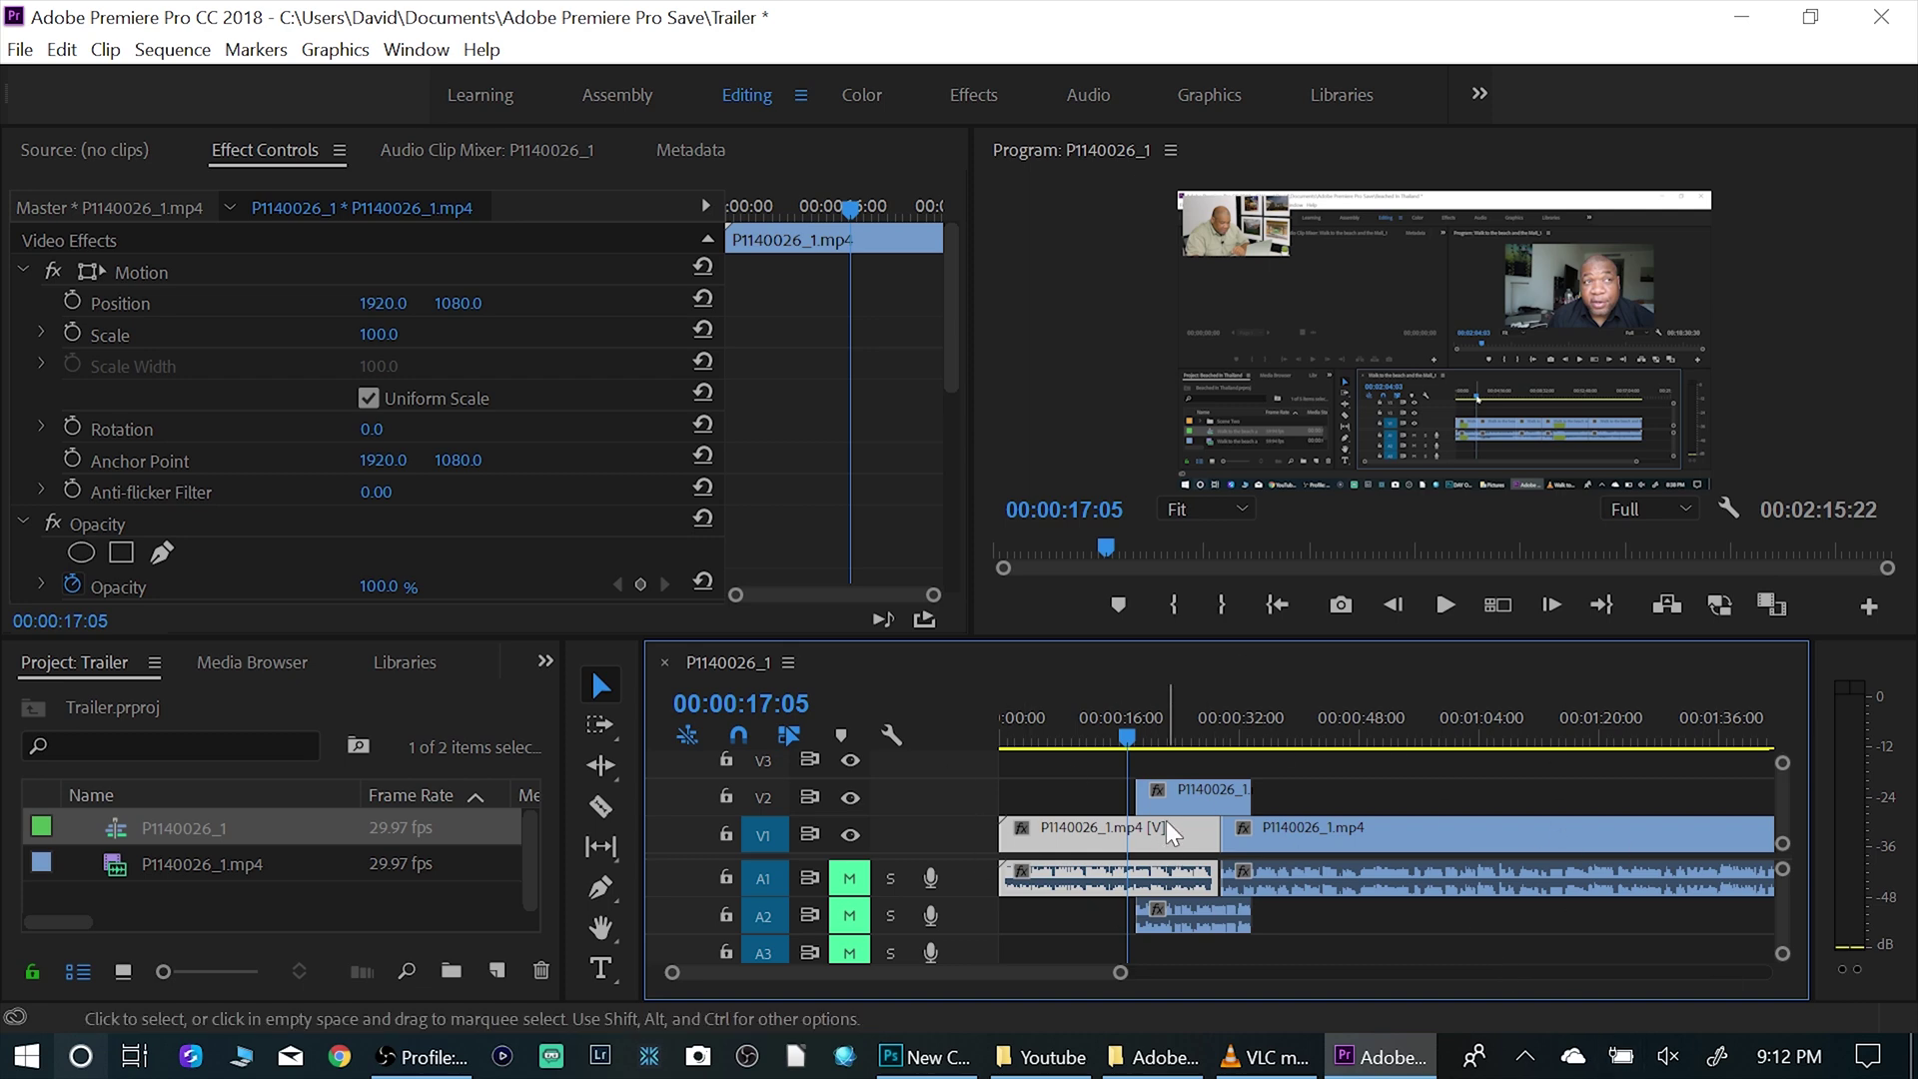
Drag the playhead in the P1140026_1 sequence ruler to 00:00:25:23
{"action": "left_click_drag", "start_coordinate": [1126, 732], "coordinate": [1191, 739]}
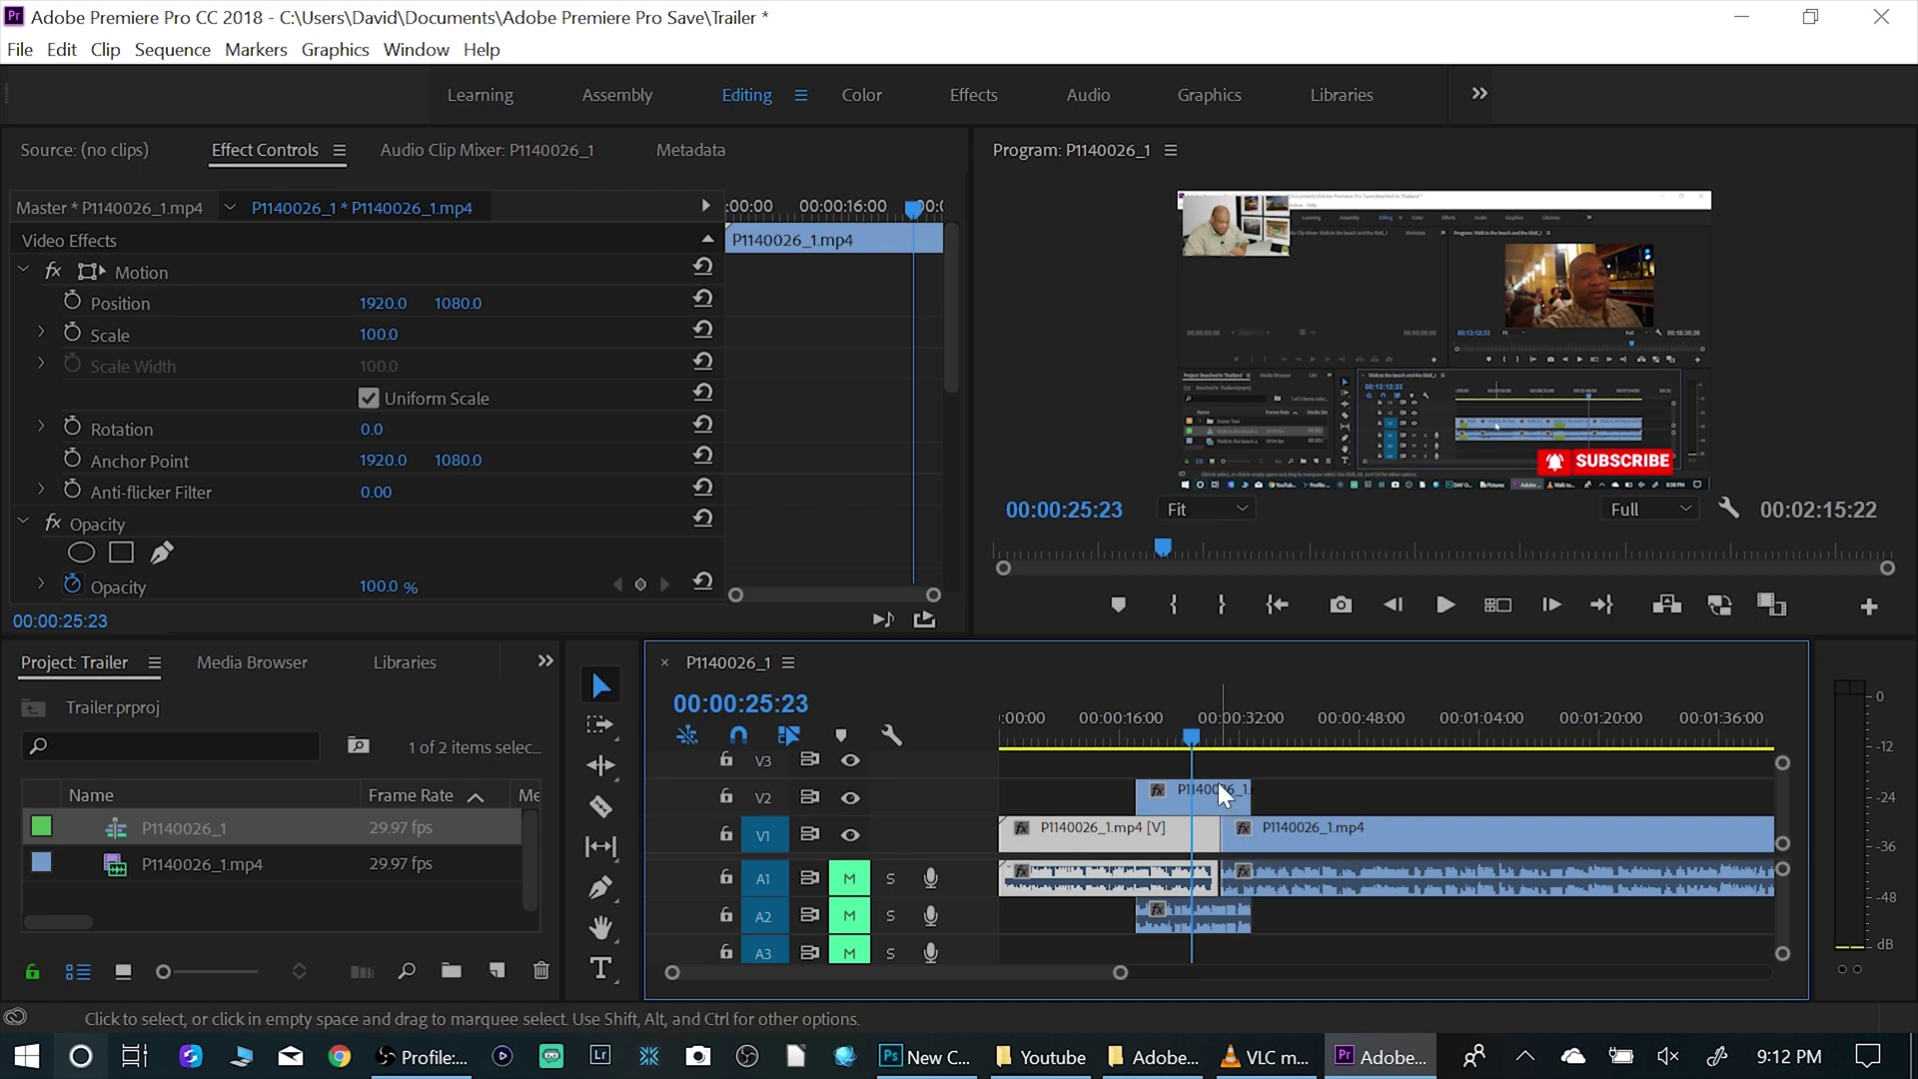
{"action": "left_click", "coordinate": [1285, 827]}
{"action": "left_click", "coordinate": [1303, 873]}
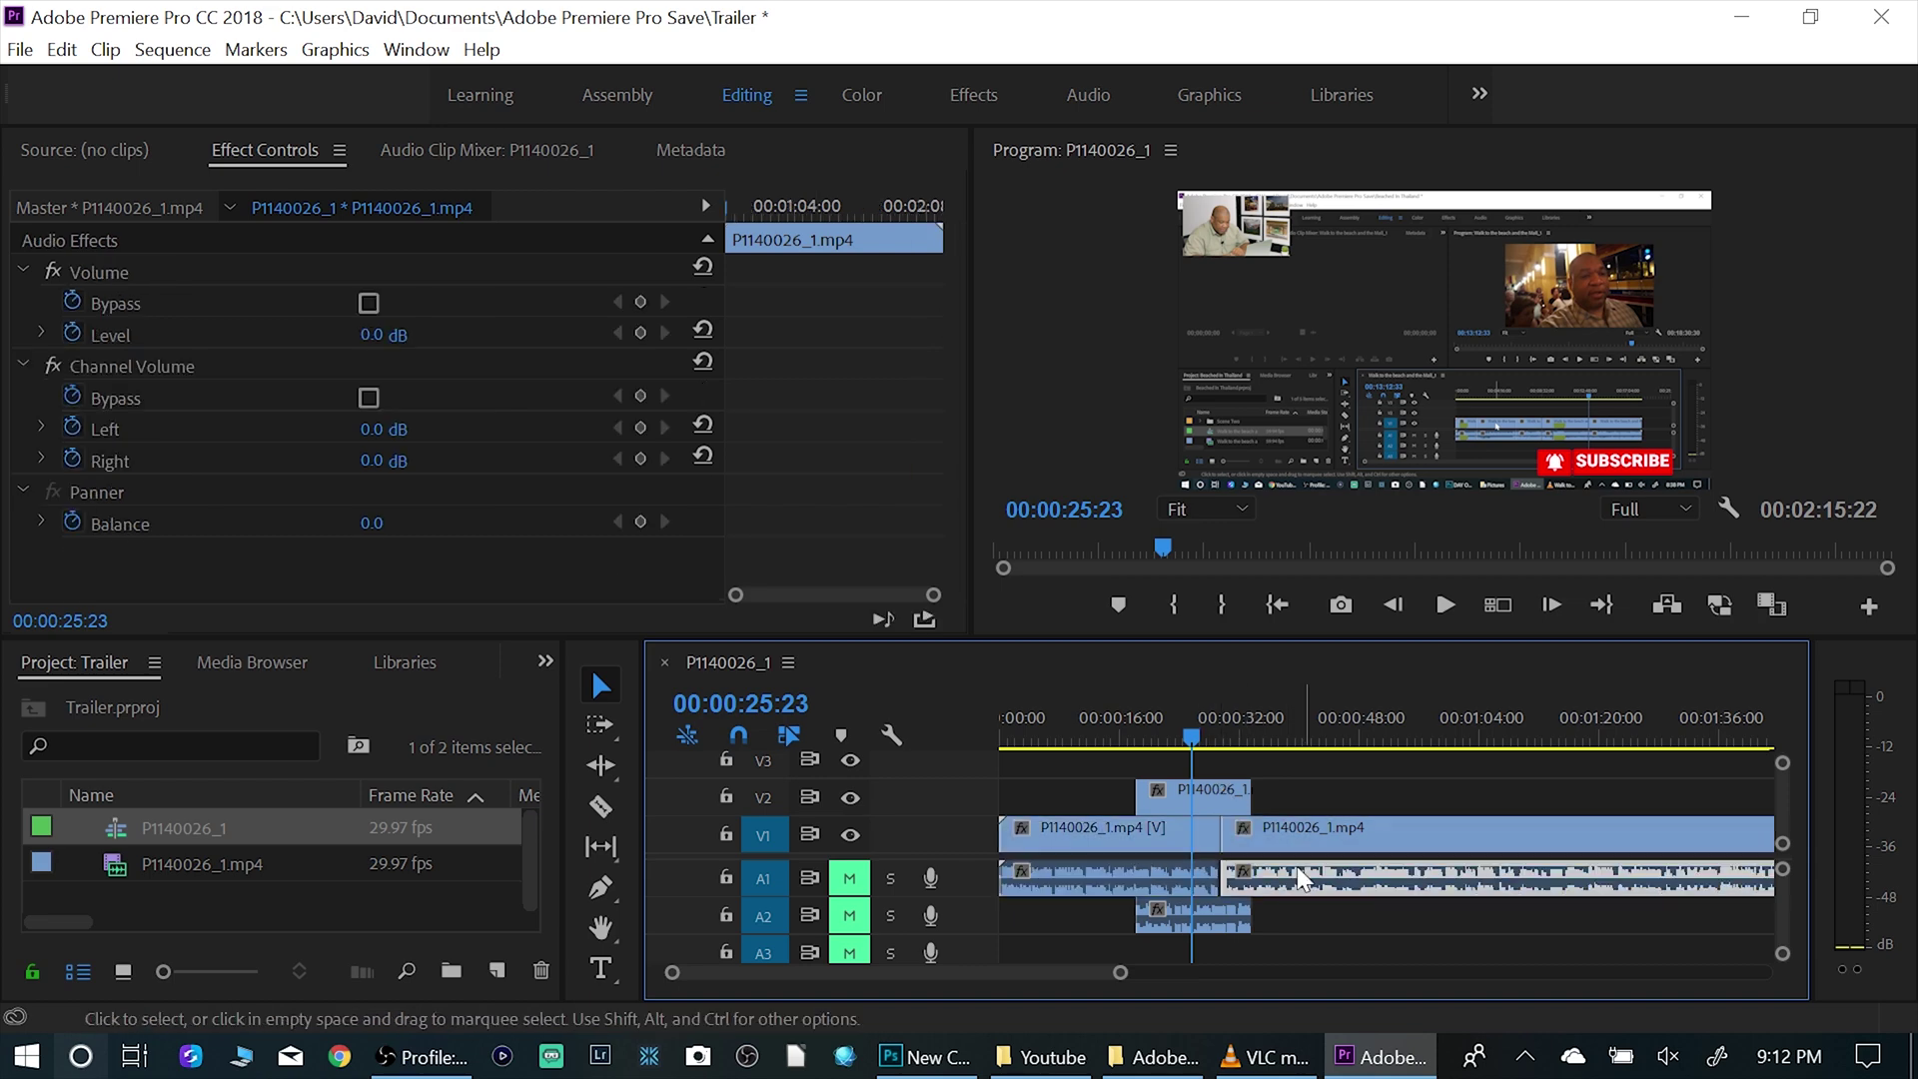
{"action": "left_click", "coordinate": [1225, 793]}
{"action": "left_click", "coordinate": [1132, 840]}
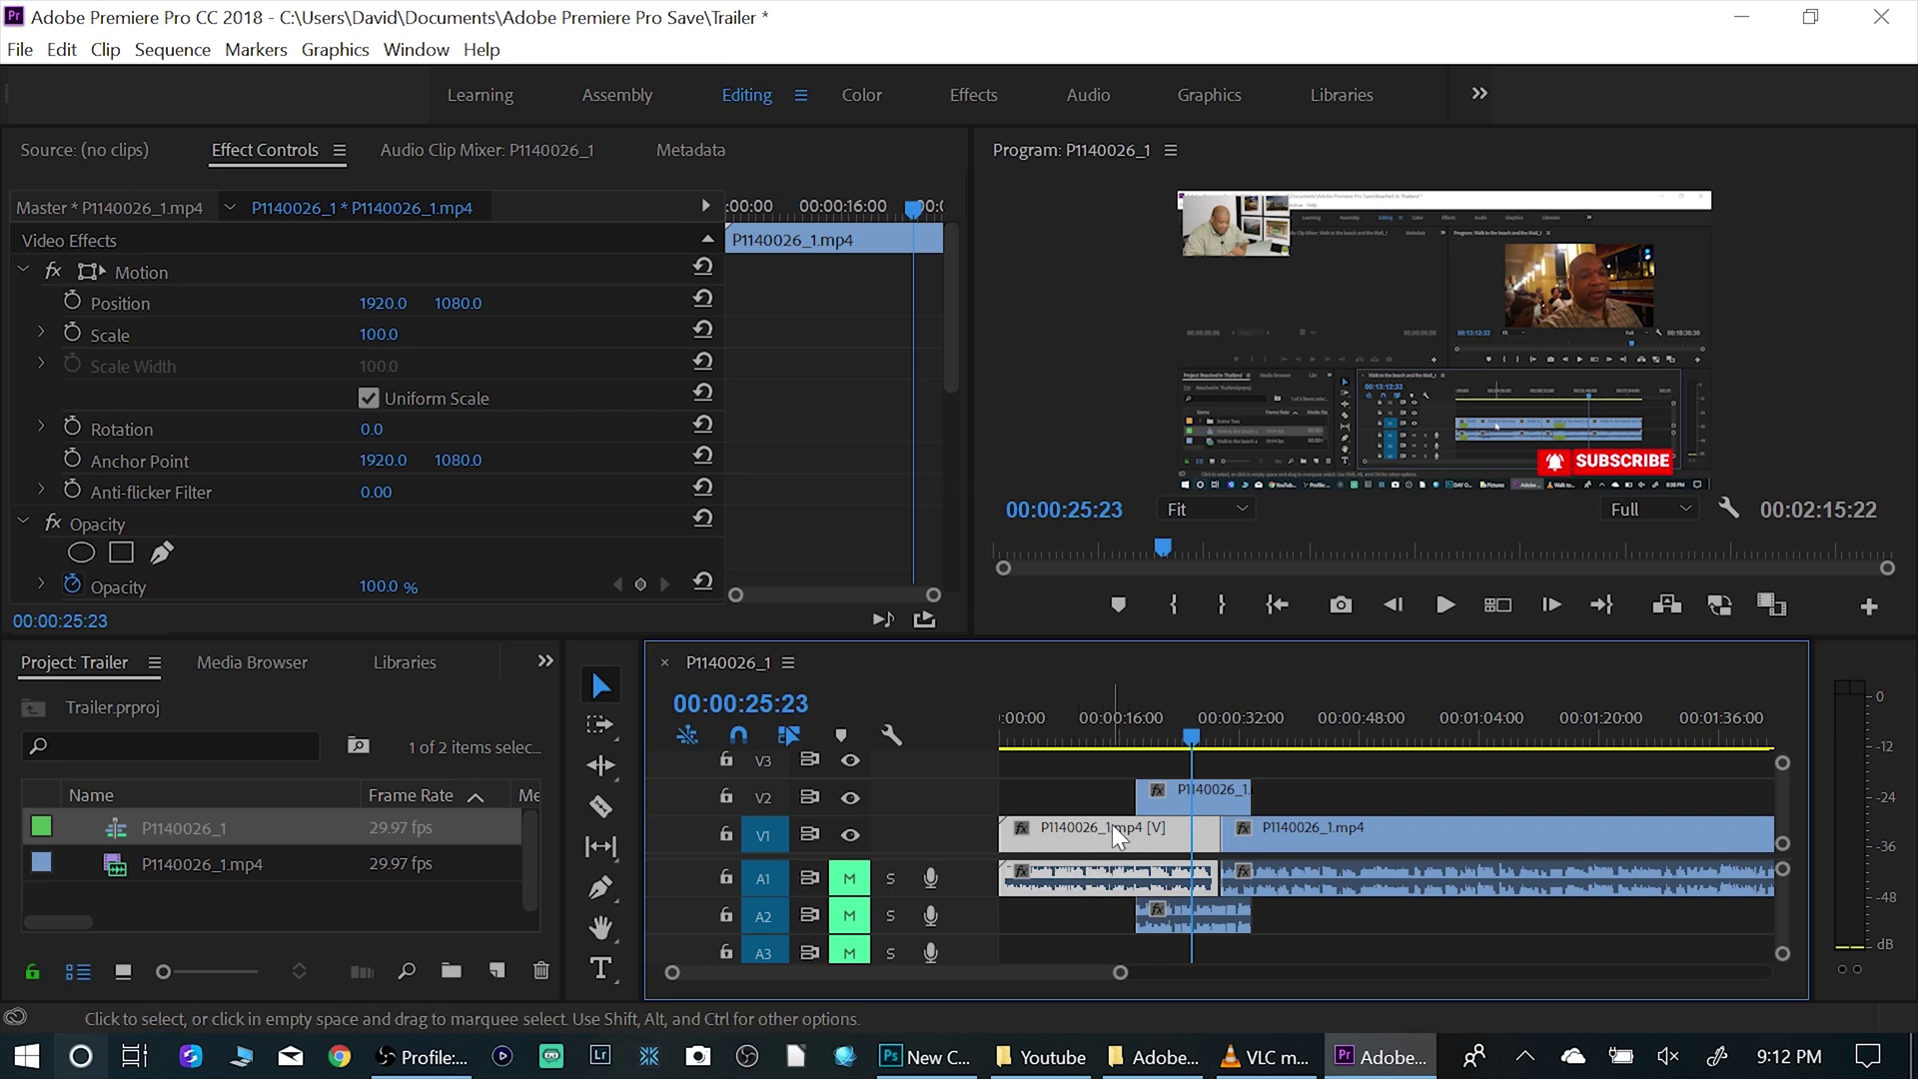
{"action": "left_click", "coordinate": [1211, 791]}
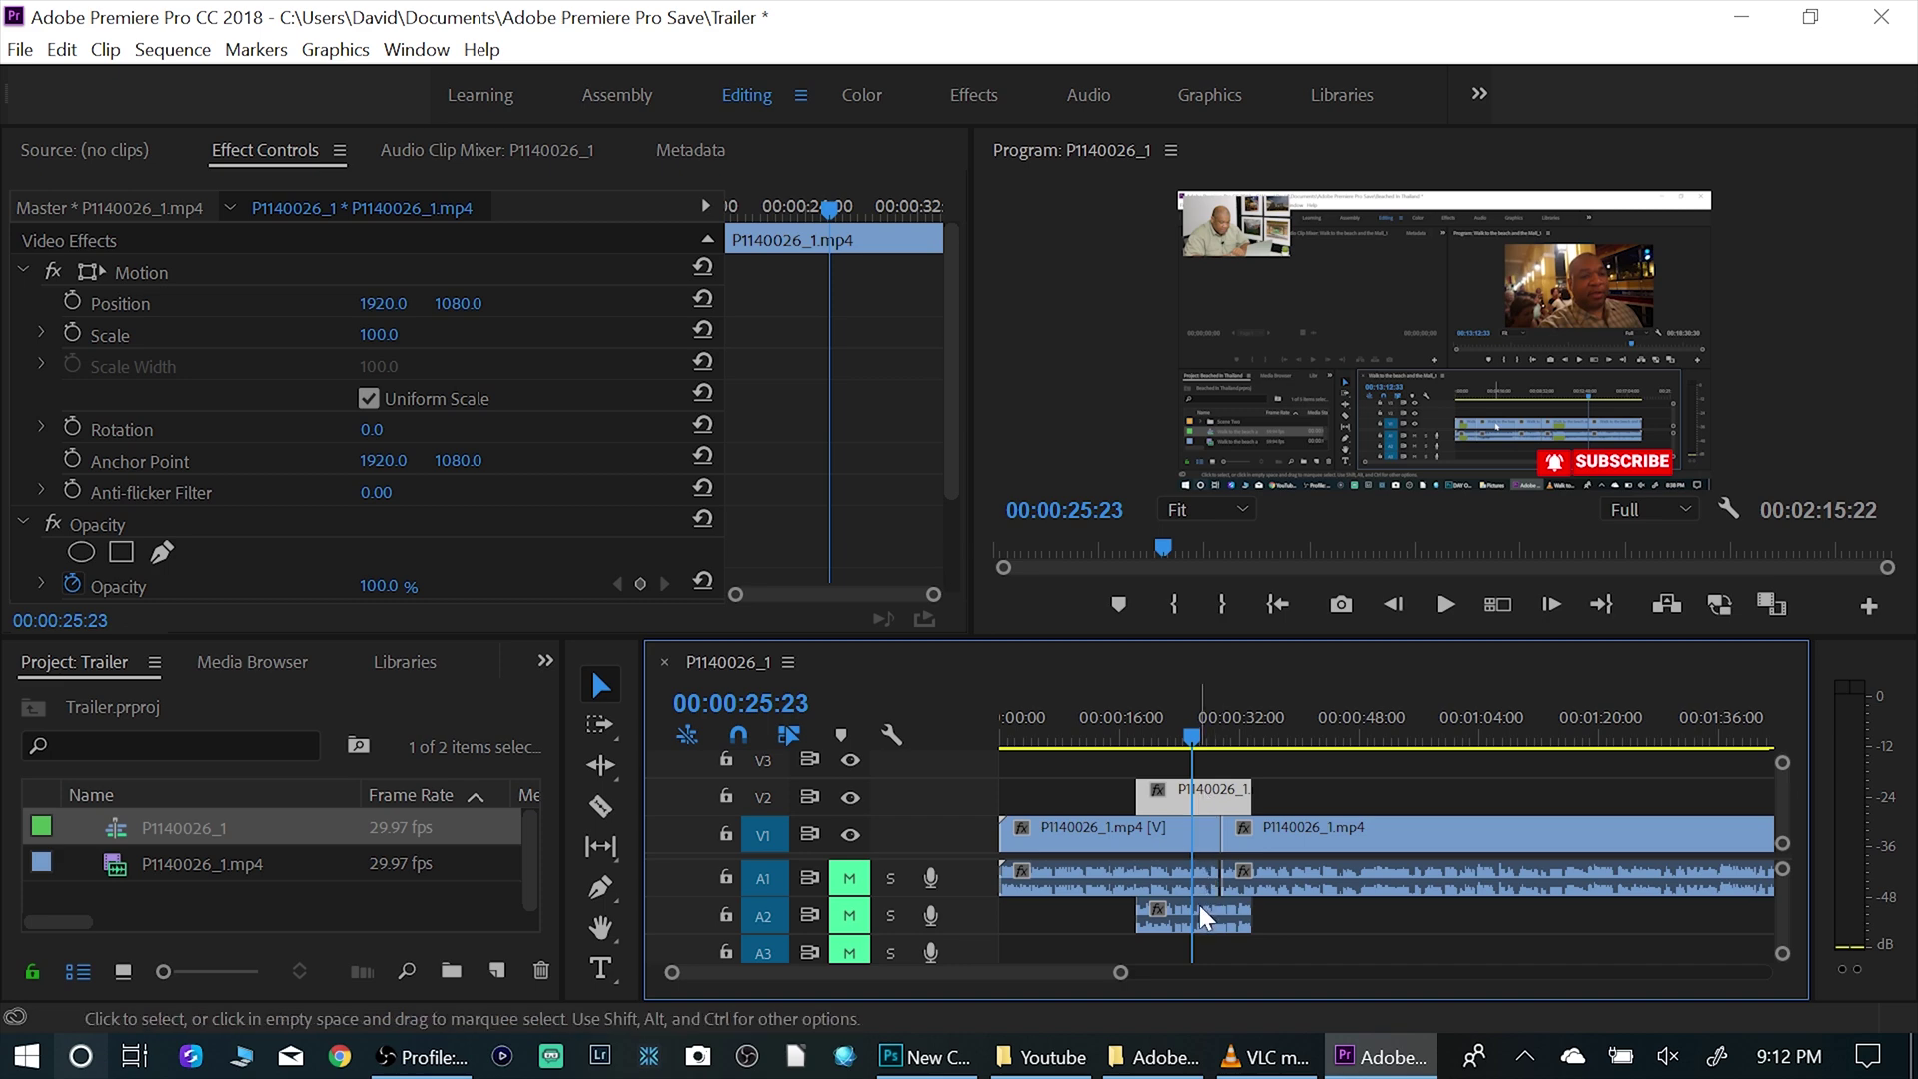
{"action": "left_click", "coordinate": [1199, 905]}
{"action": "left_click", "coordinate": [1203, 794]}
{"action": "left_click", "coordinate": [1191, 897]}
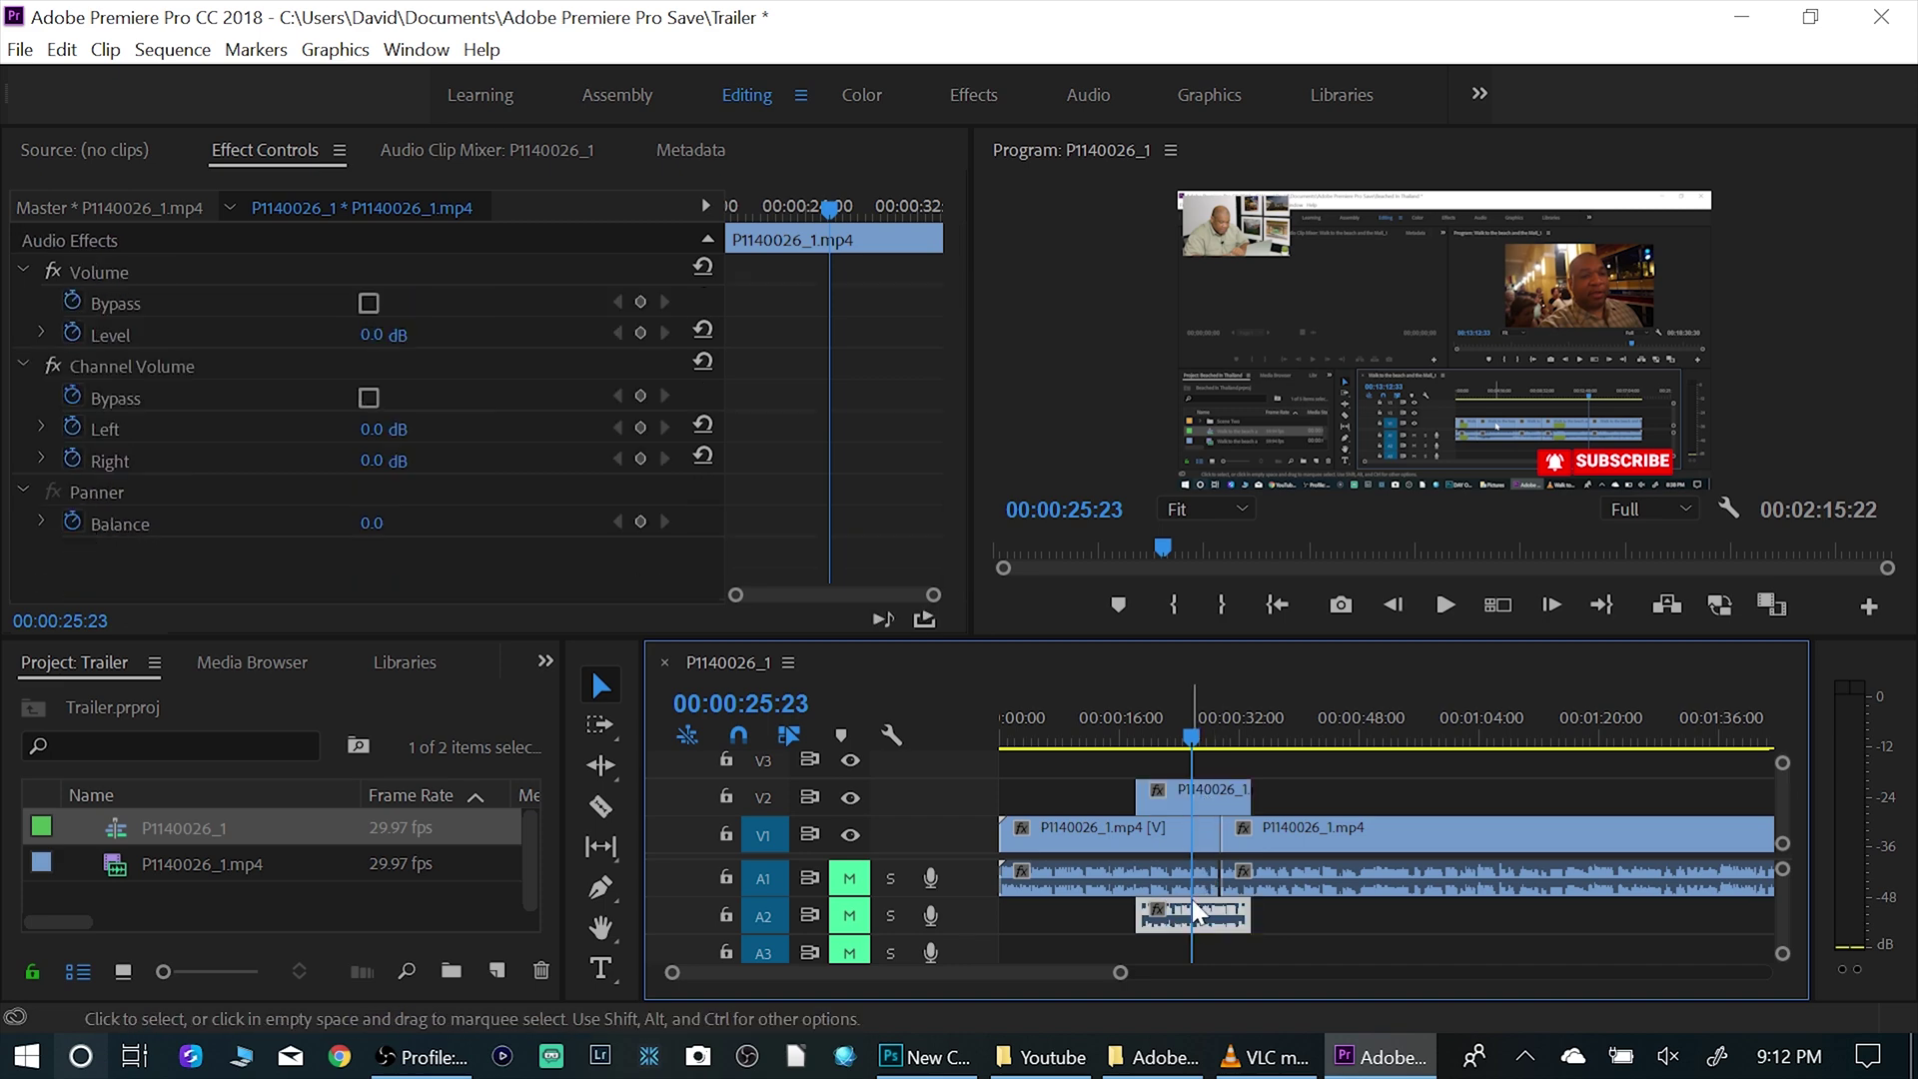
{"action": "left_click", "coordinate": [1205, 801]}
{"action": "left_click", "coordinate": [1199, 914]}
{"action": "left_click", "coordinate": [1333, 835]}
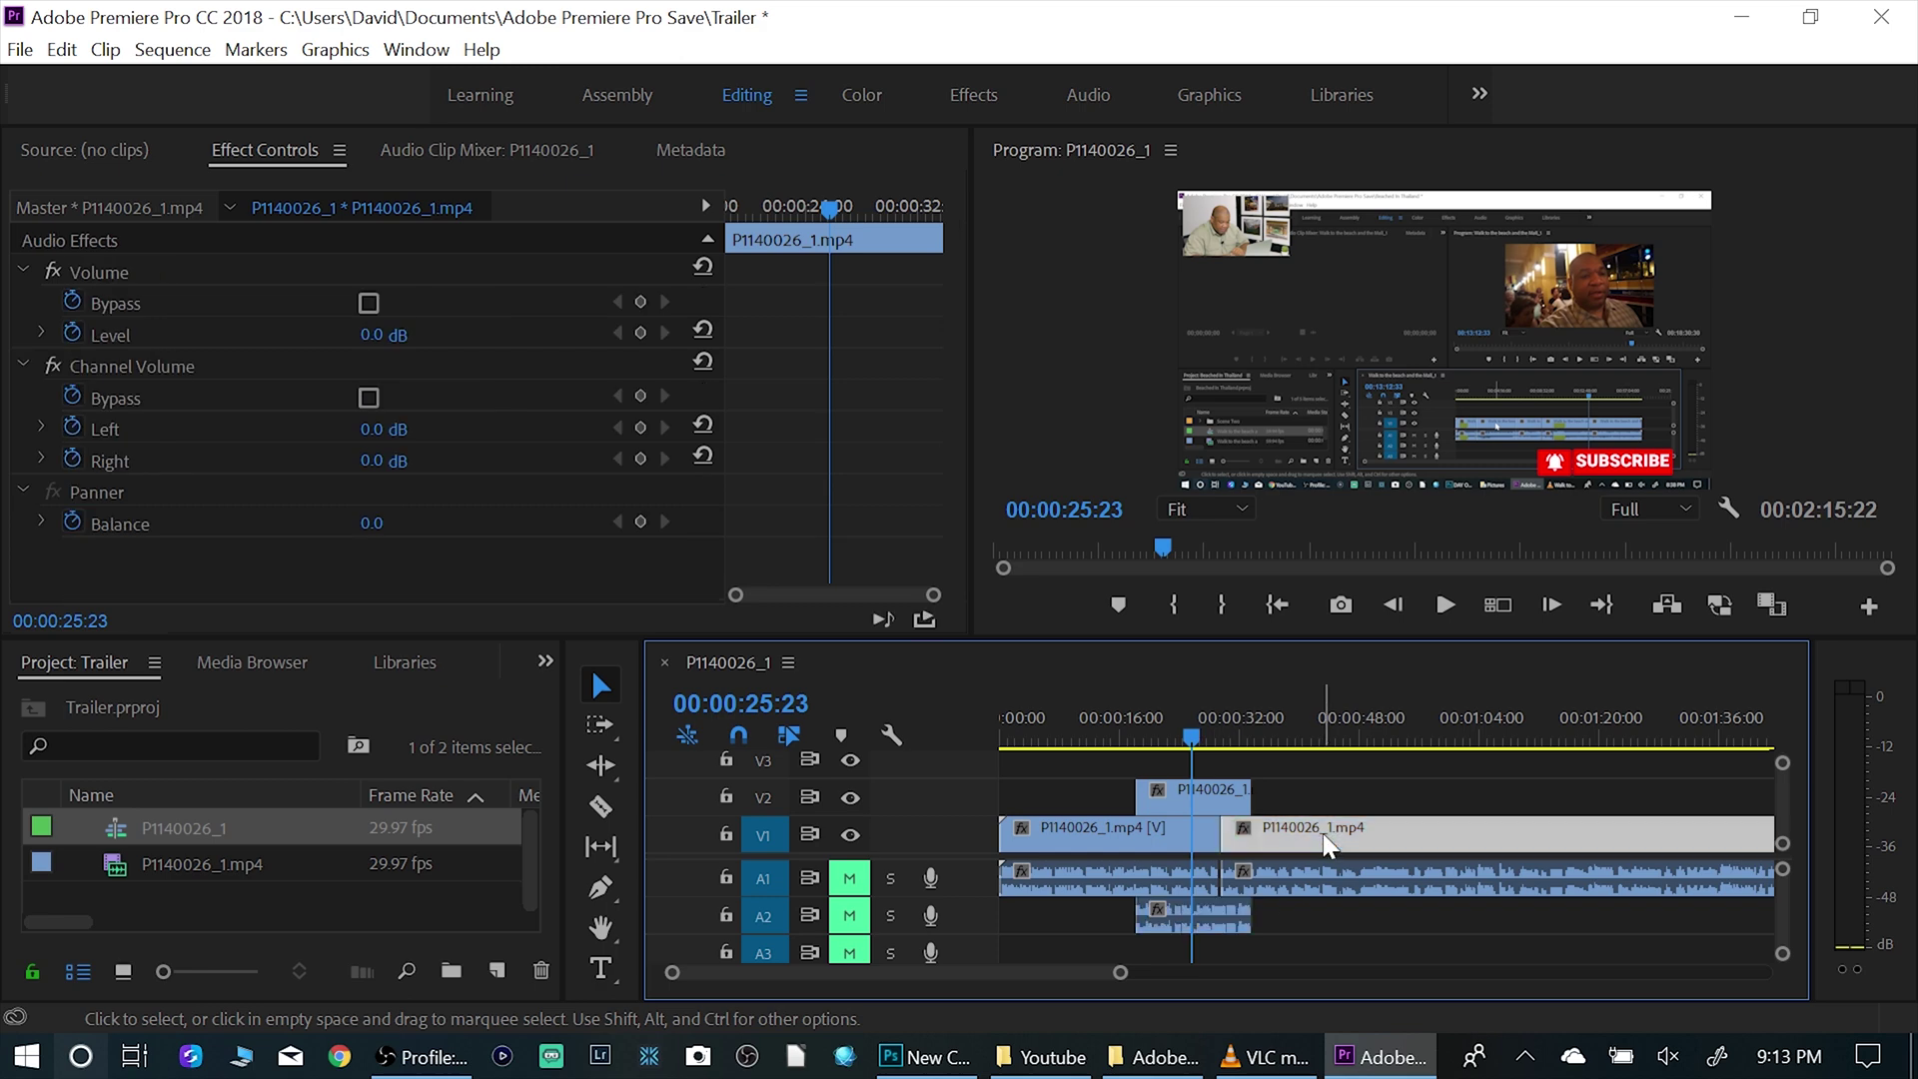
{"action": "left_click", "coordinate": [1333, 877]}
{"action": "left_click", "coordinate": [1337, 835]}
{"action": "left_click", "coordinate": [1324, 872]}
{"action": "left_click", "coordinate": [1149, 830]}
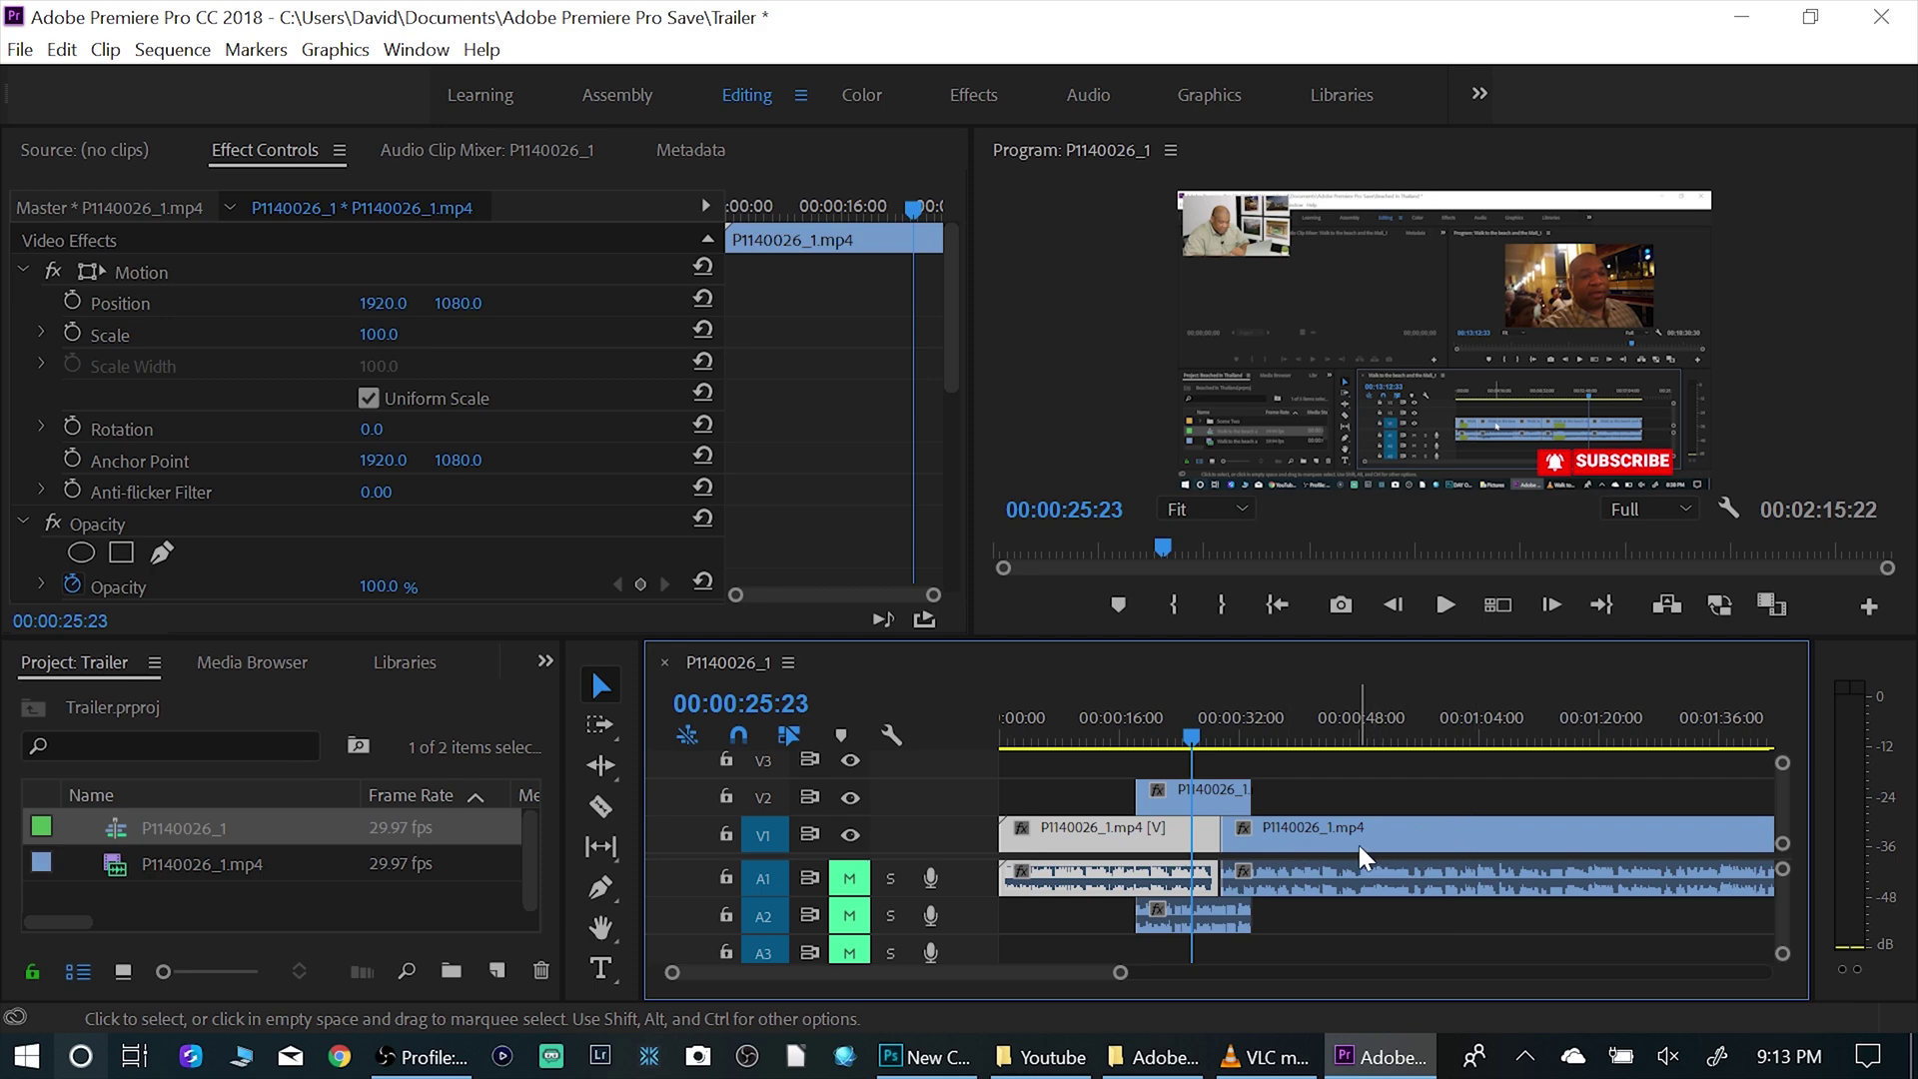
{"action": "left_click", "coordinate": [1299, 831]}
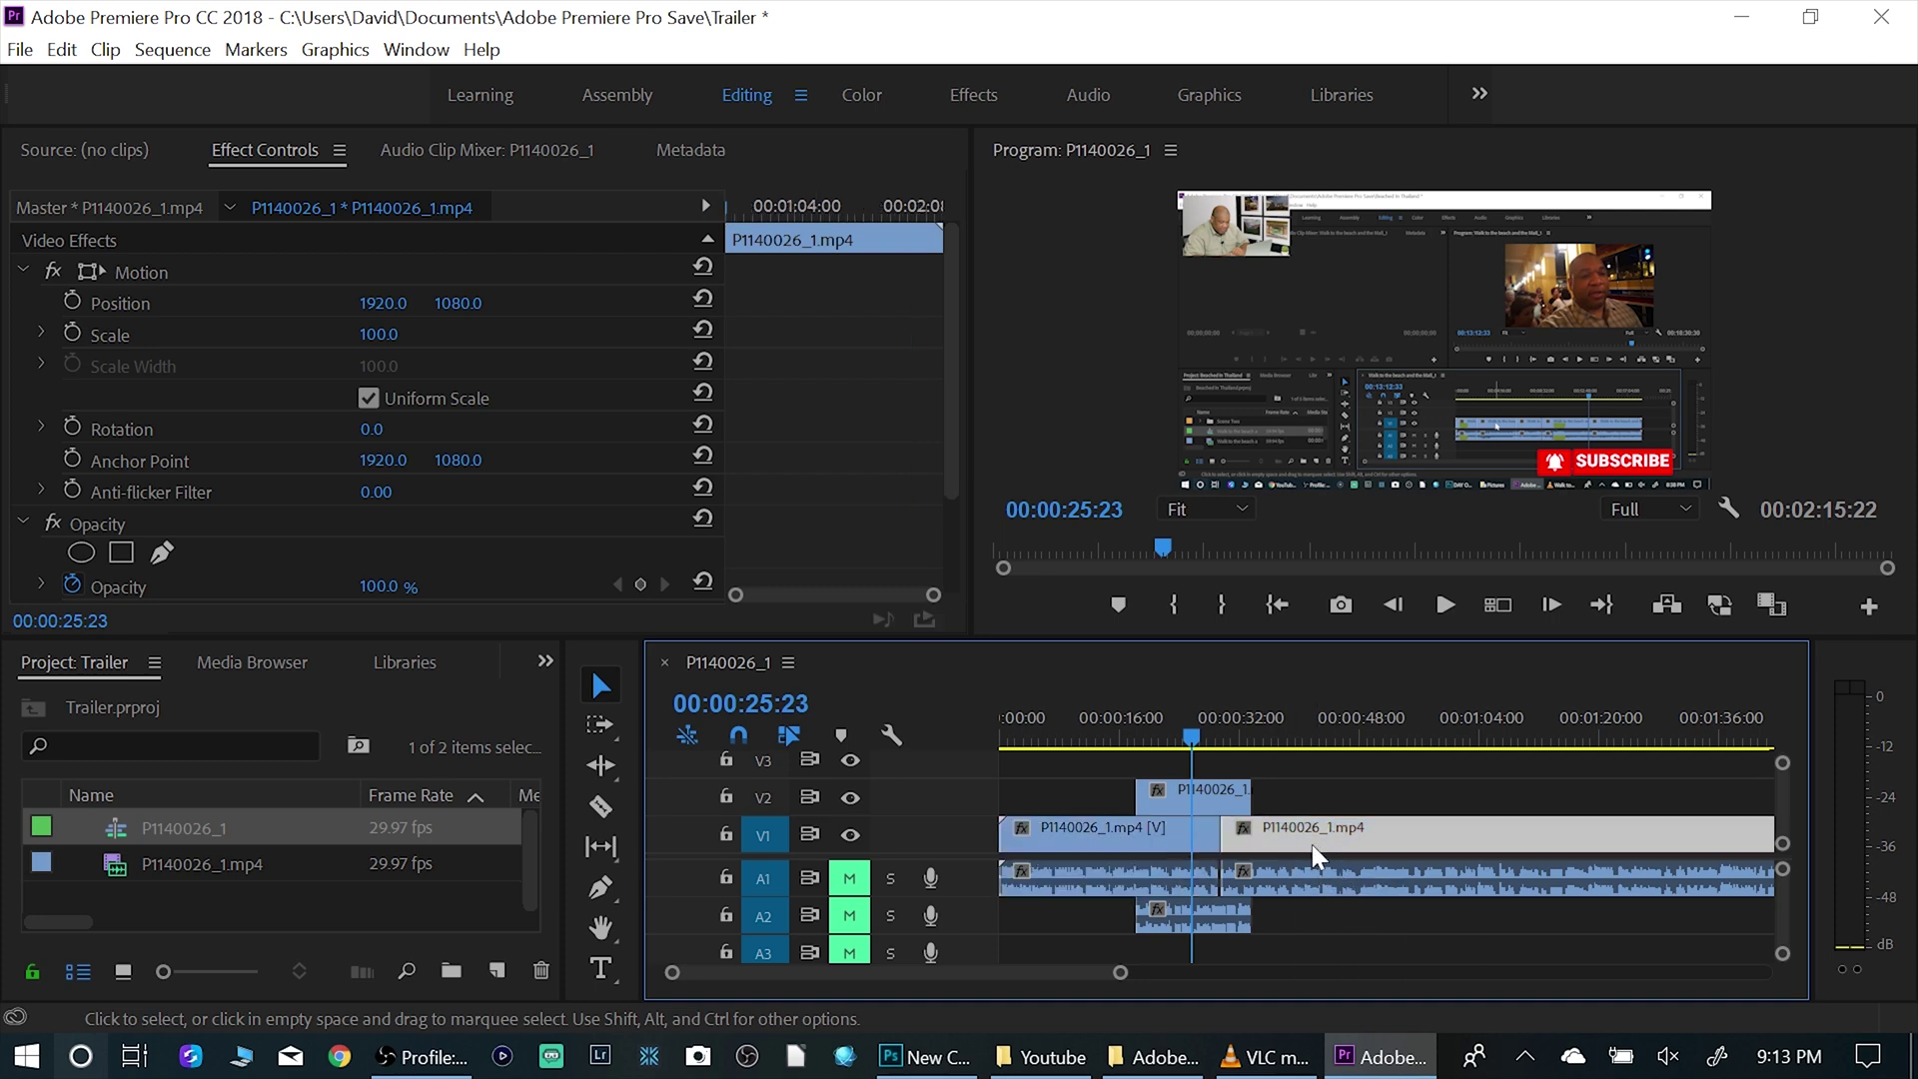
Select the V2 clip P1140026_1 together with the separate A2 audio clip
{"action": "left_click", "coordinate": [1209, 799]}
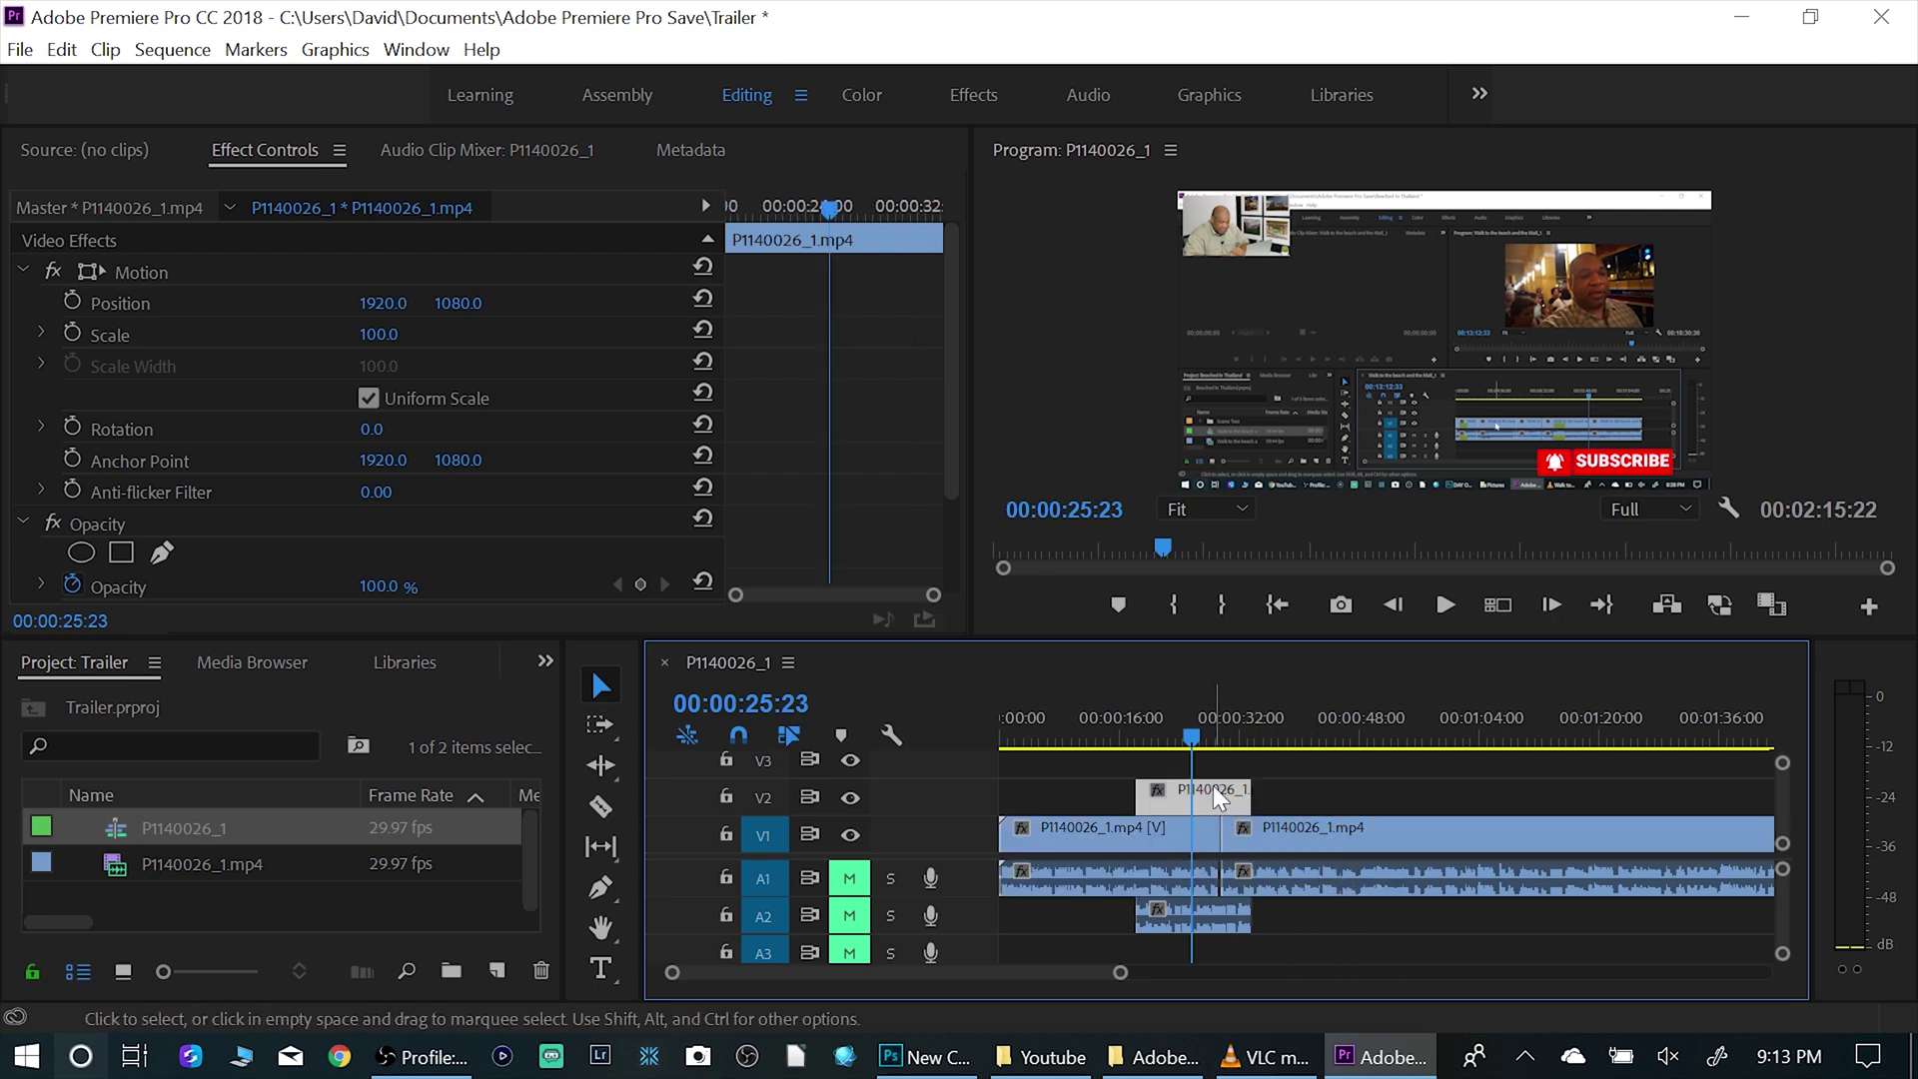
{"action": "left_click", "coordinate": [1209, 913]}
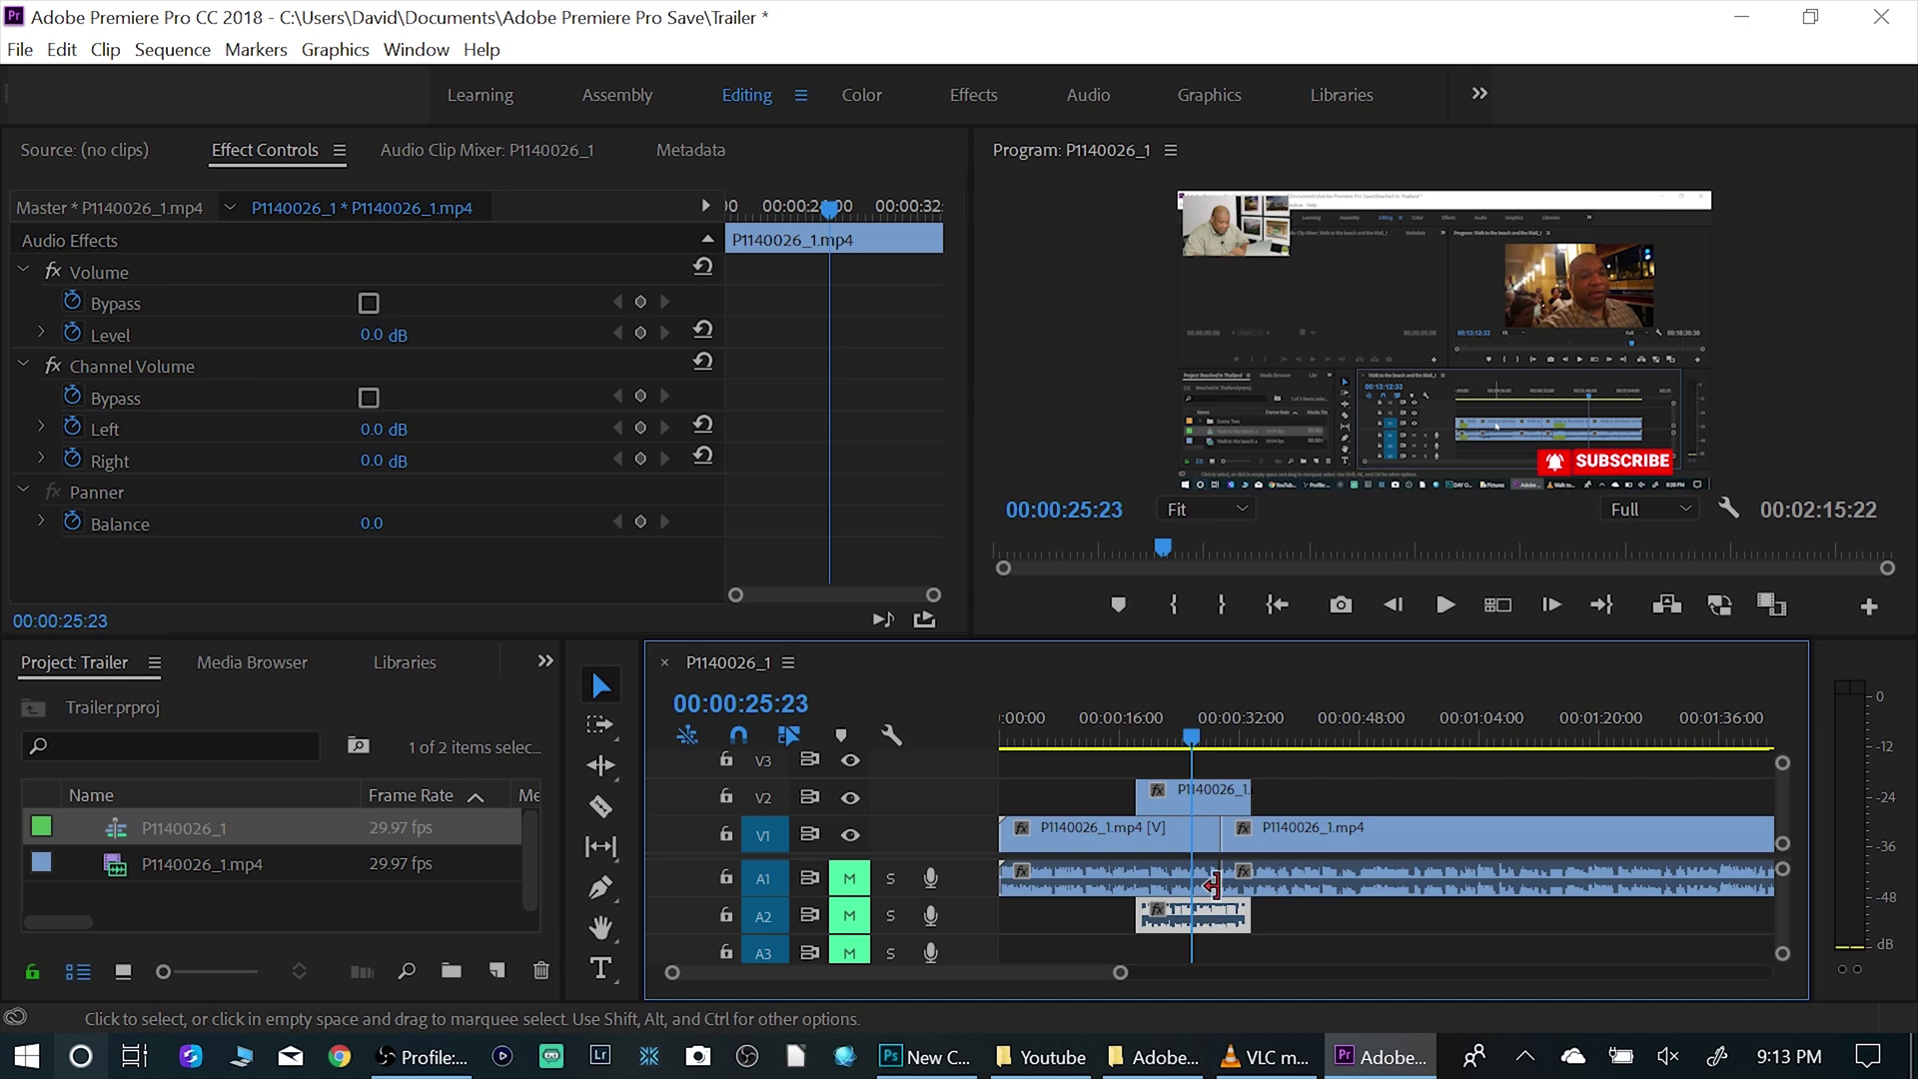
{"action": "left_click", "coordinate": [1214, 785]}
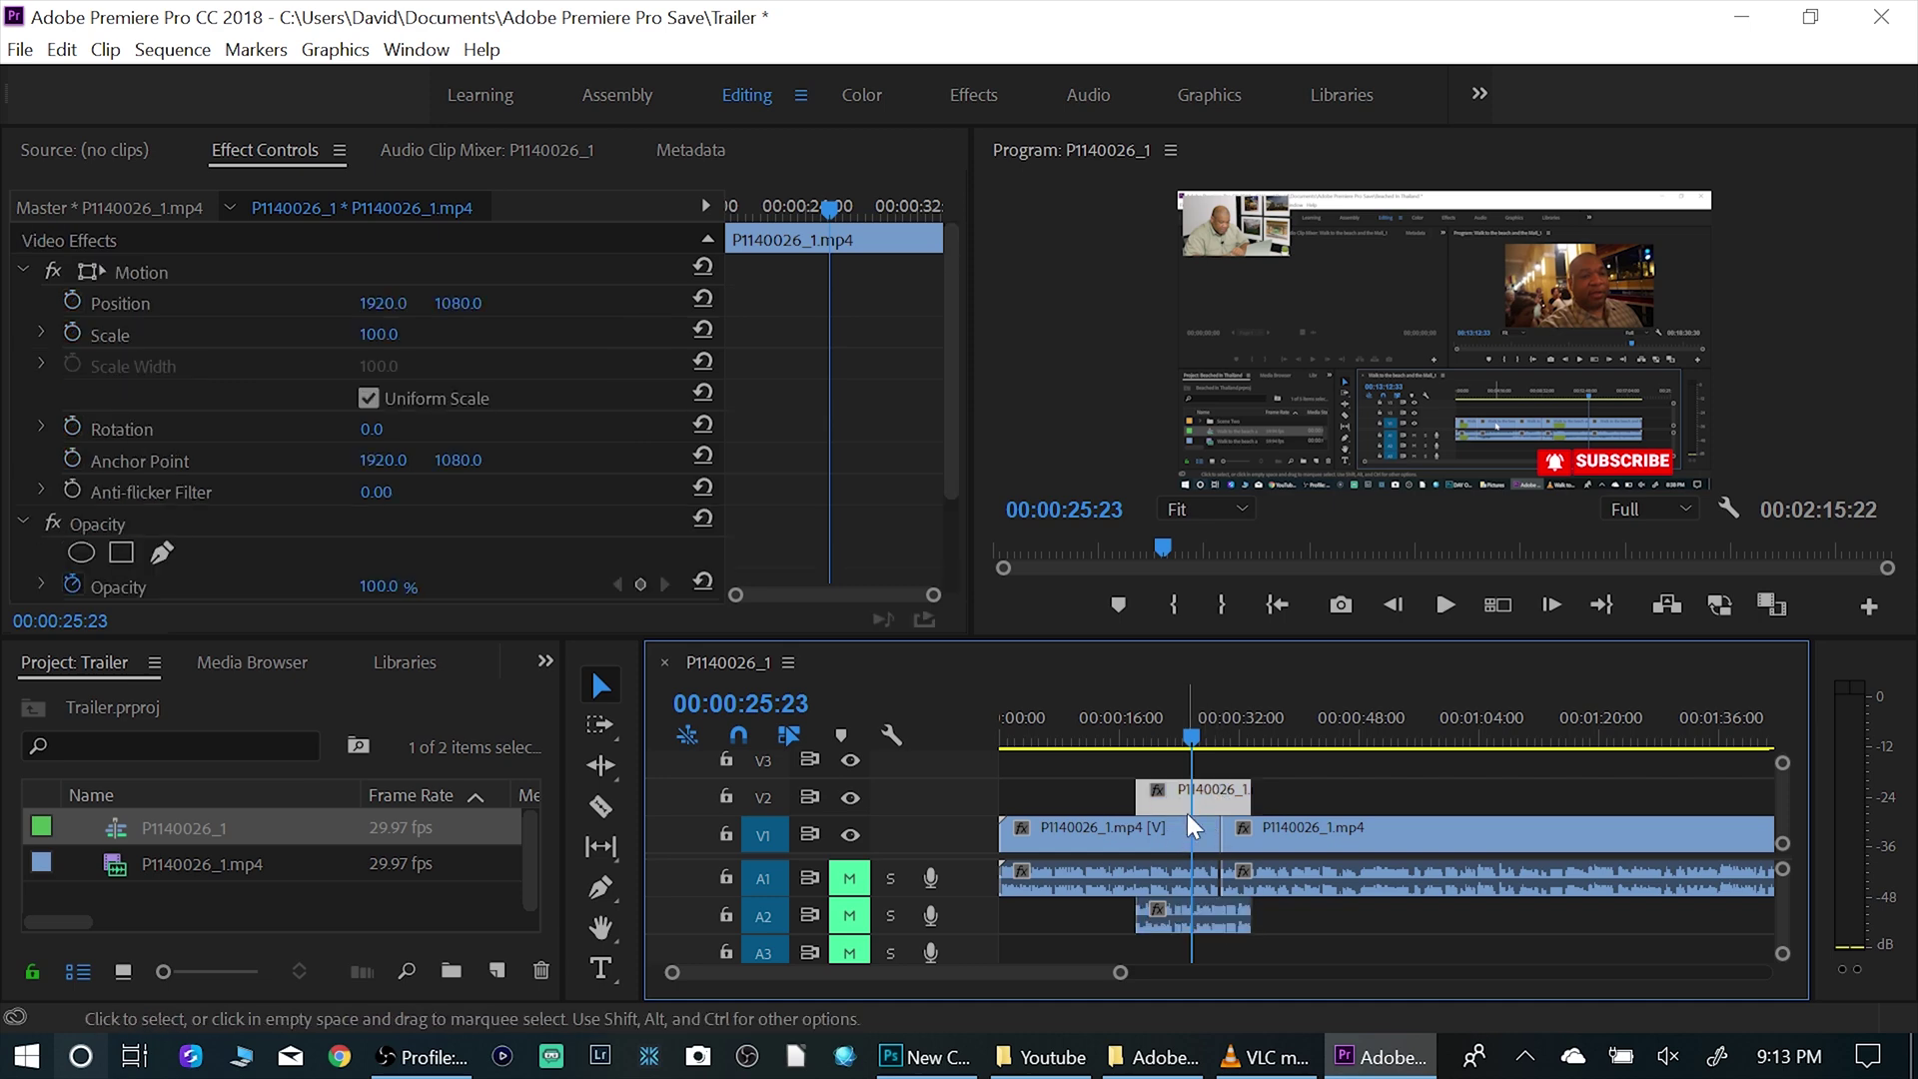
{"action": "left_click", "coordinate": [1213, 913], "text": "shift"}
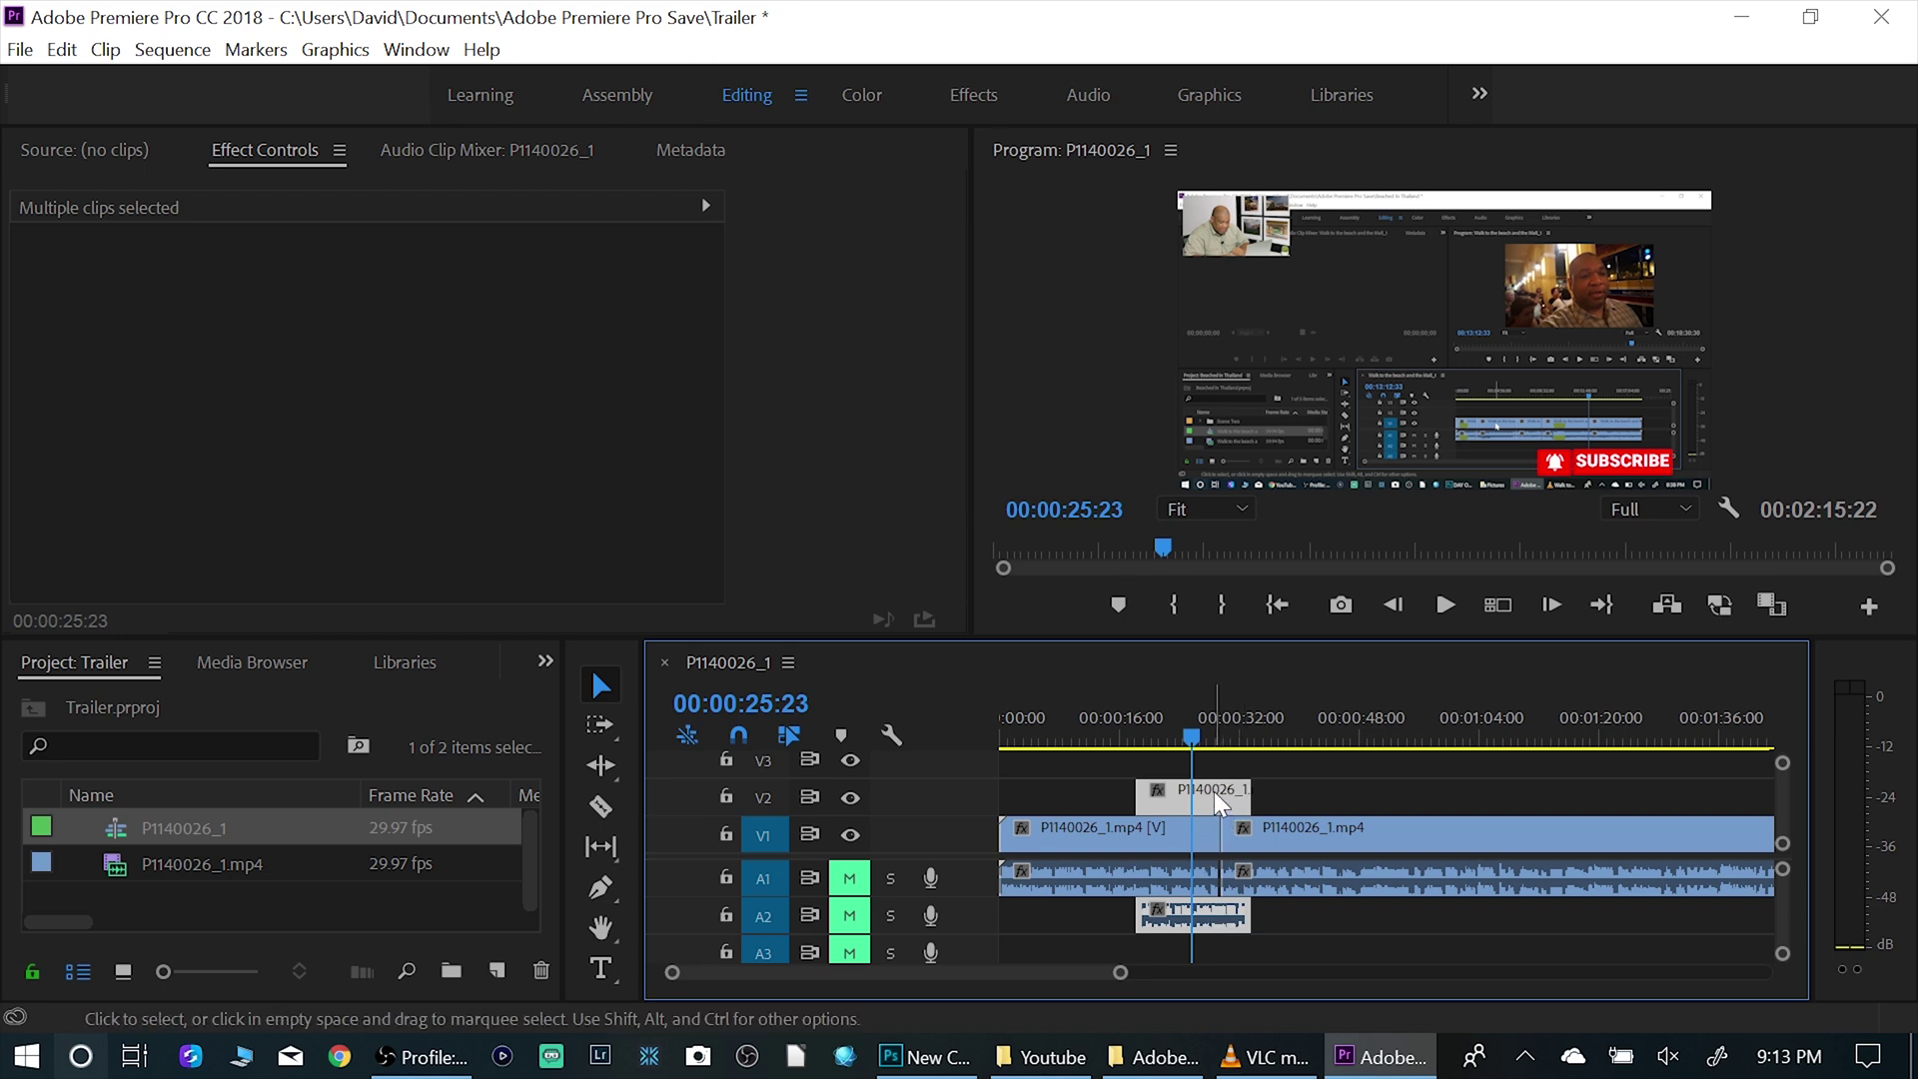
{"action": "right_click", "coordinate": [1219, 802]}
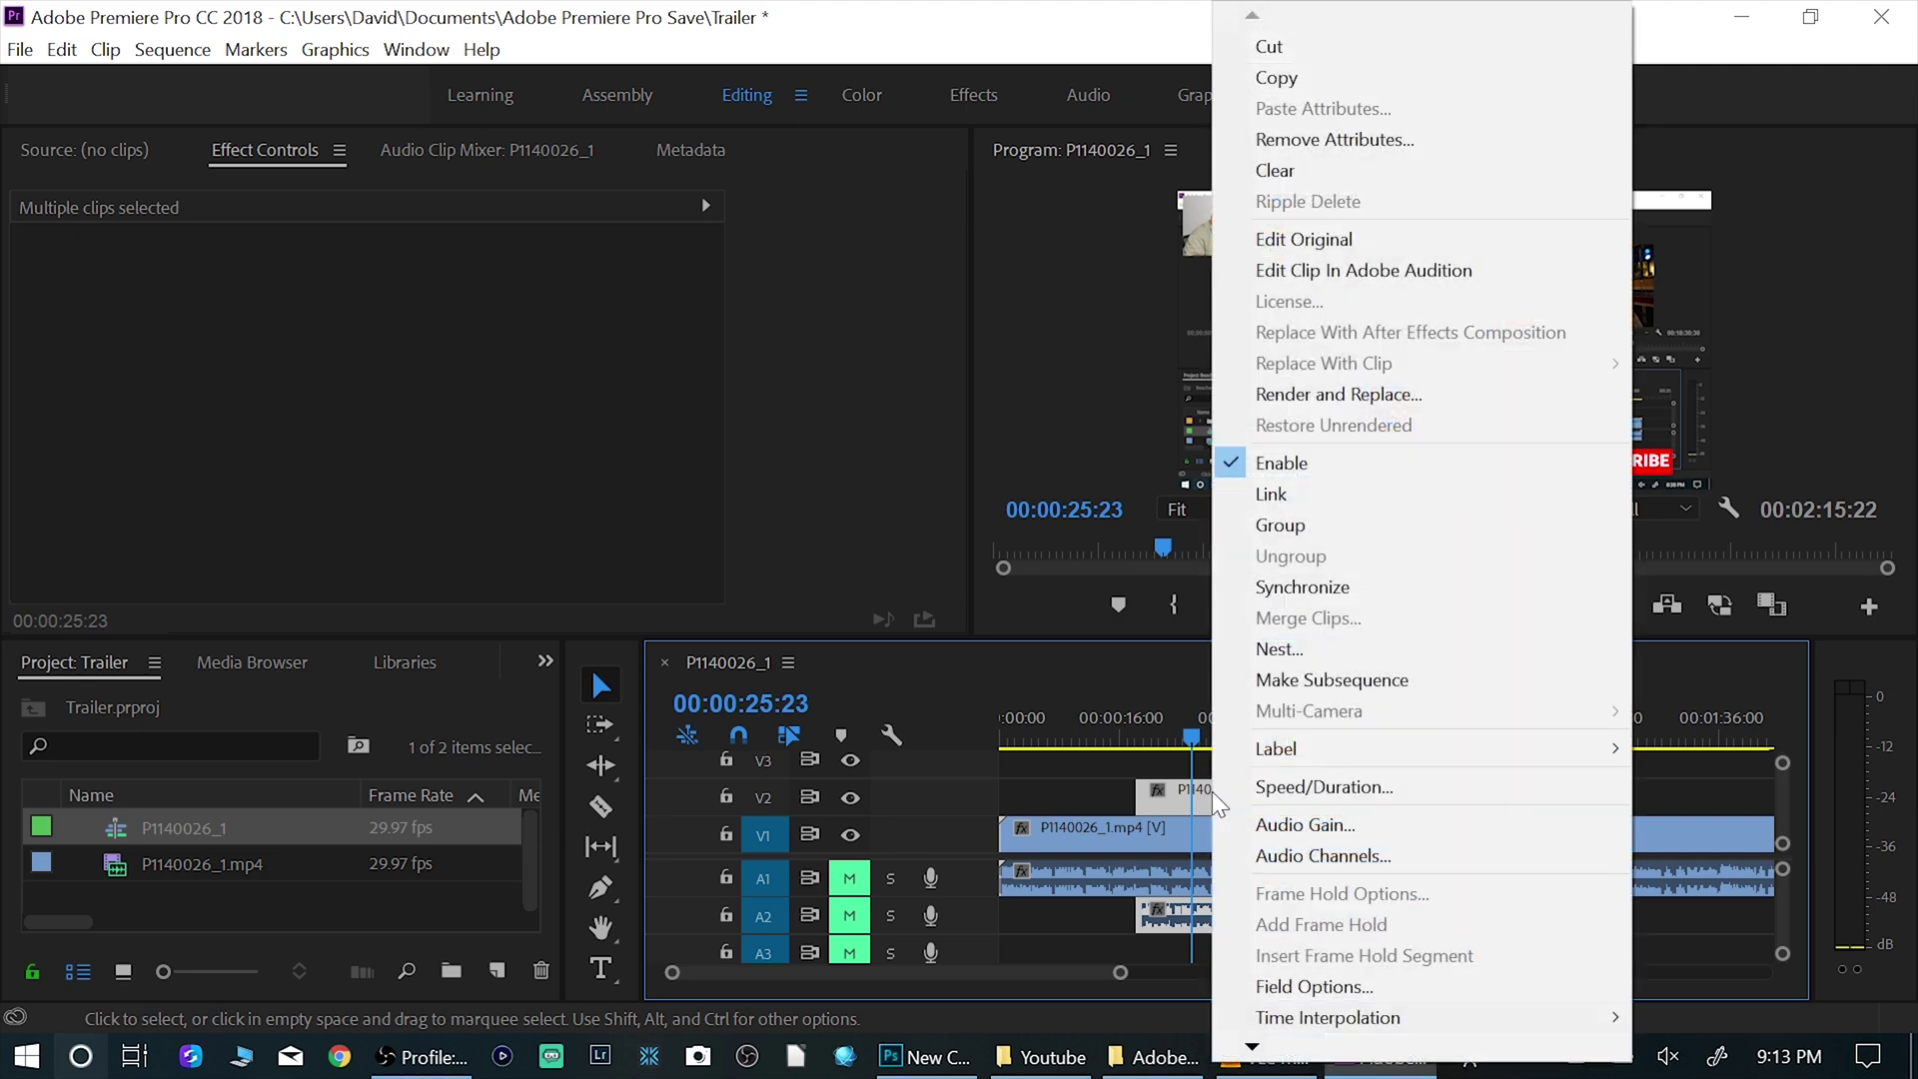
Link the V2 clip with the A2 audio, then check that the pair now selects together
{"action": "left_click", "coordinate": [1327, 493]}
{"action": "left_click", "coordinate": [1289, 827]}
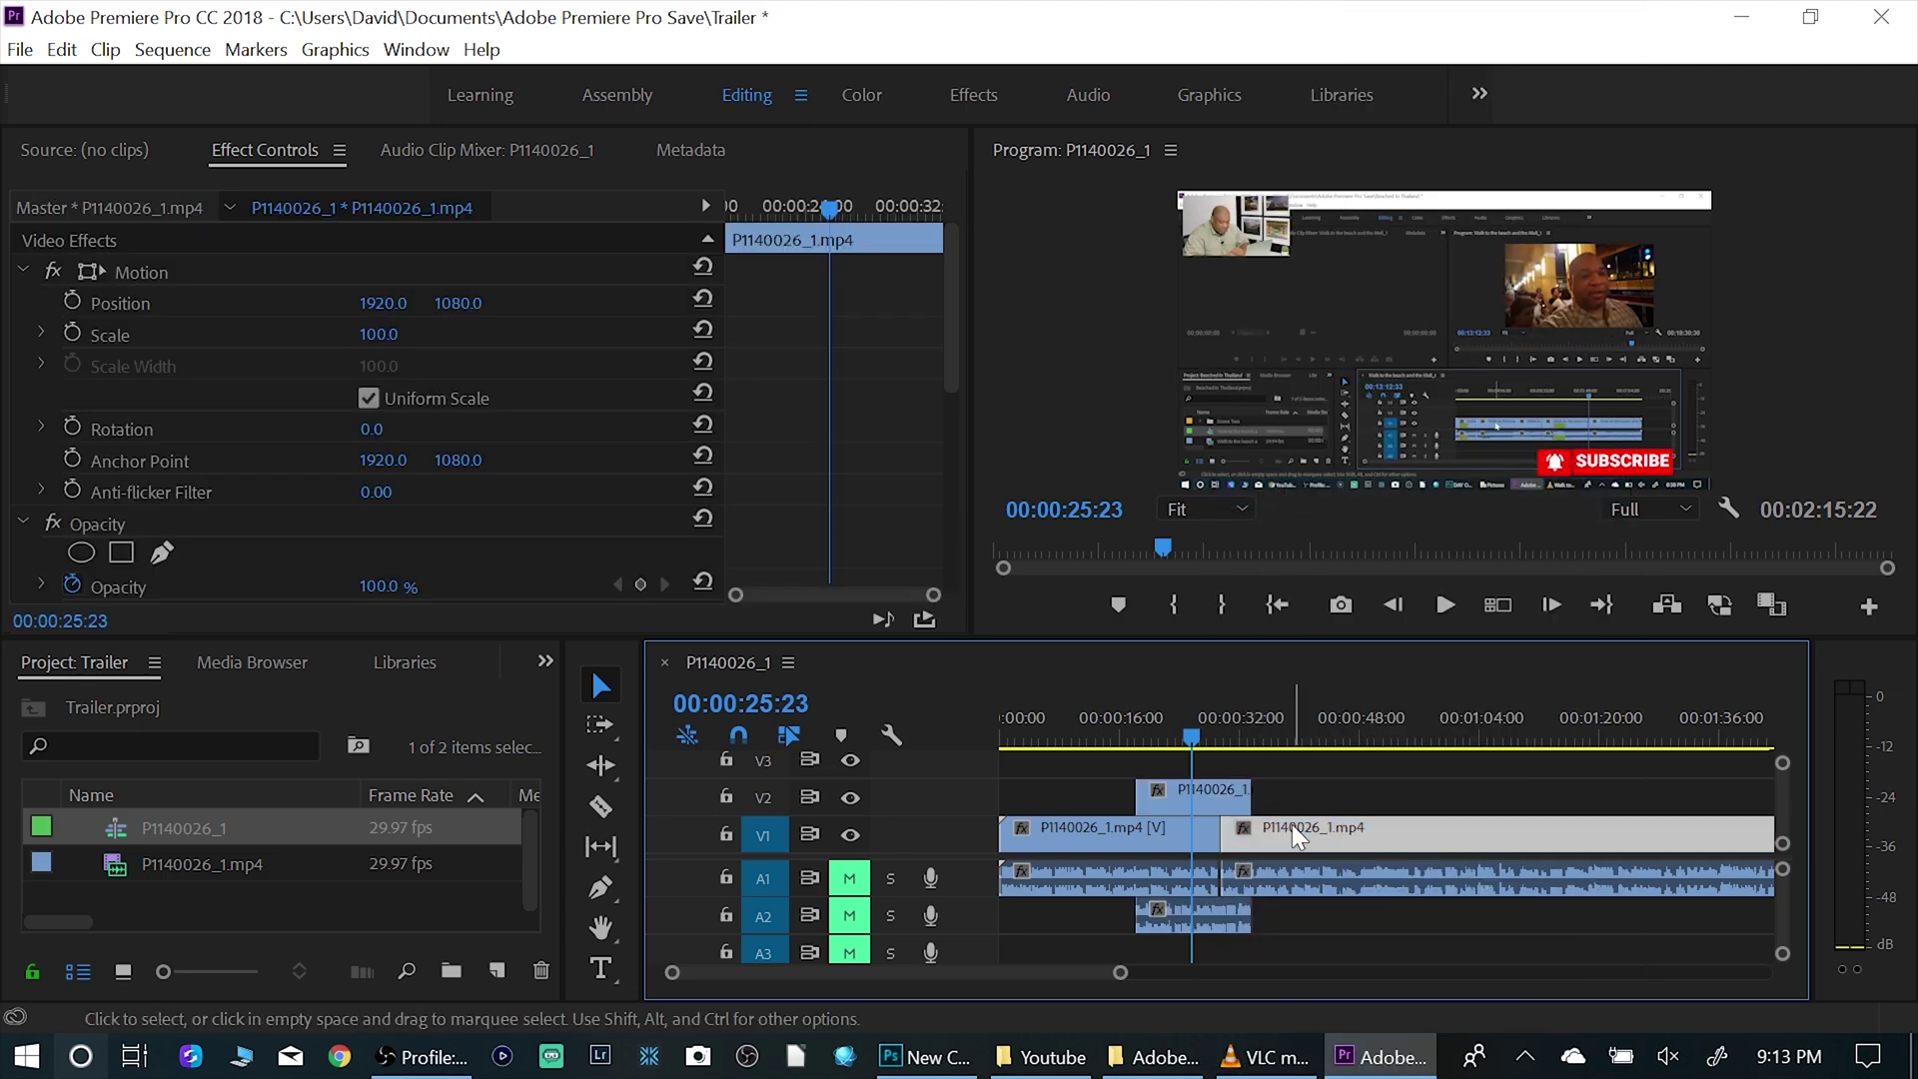
{"action": "left_click", "coordinate": [1227, 793]}
{"action": "left_click", "coordinate": [1136, 830]}
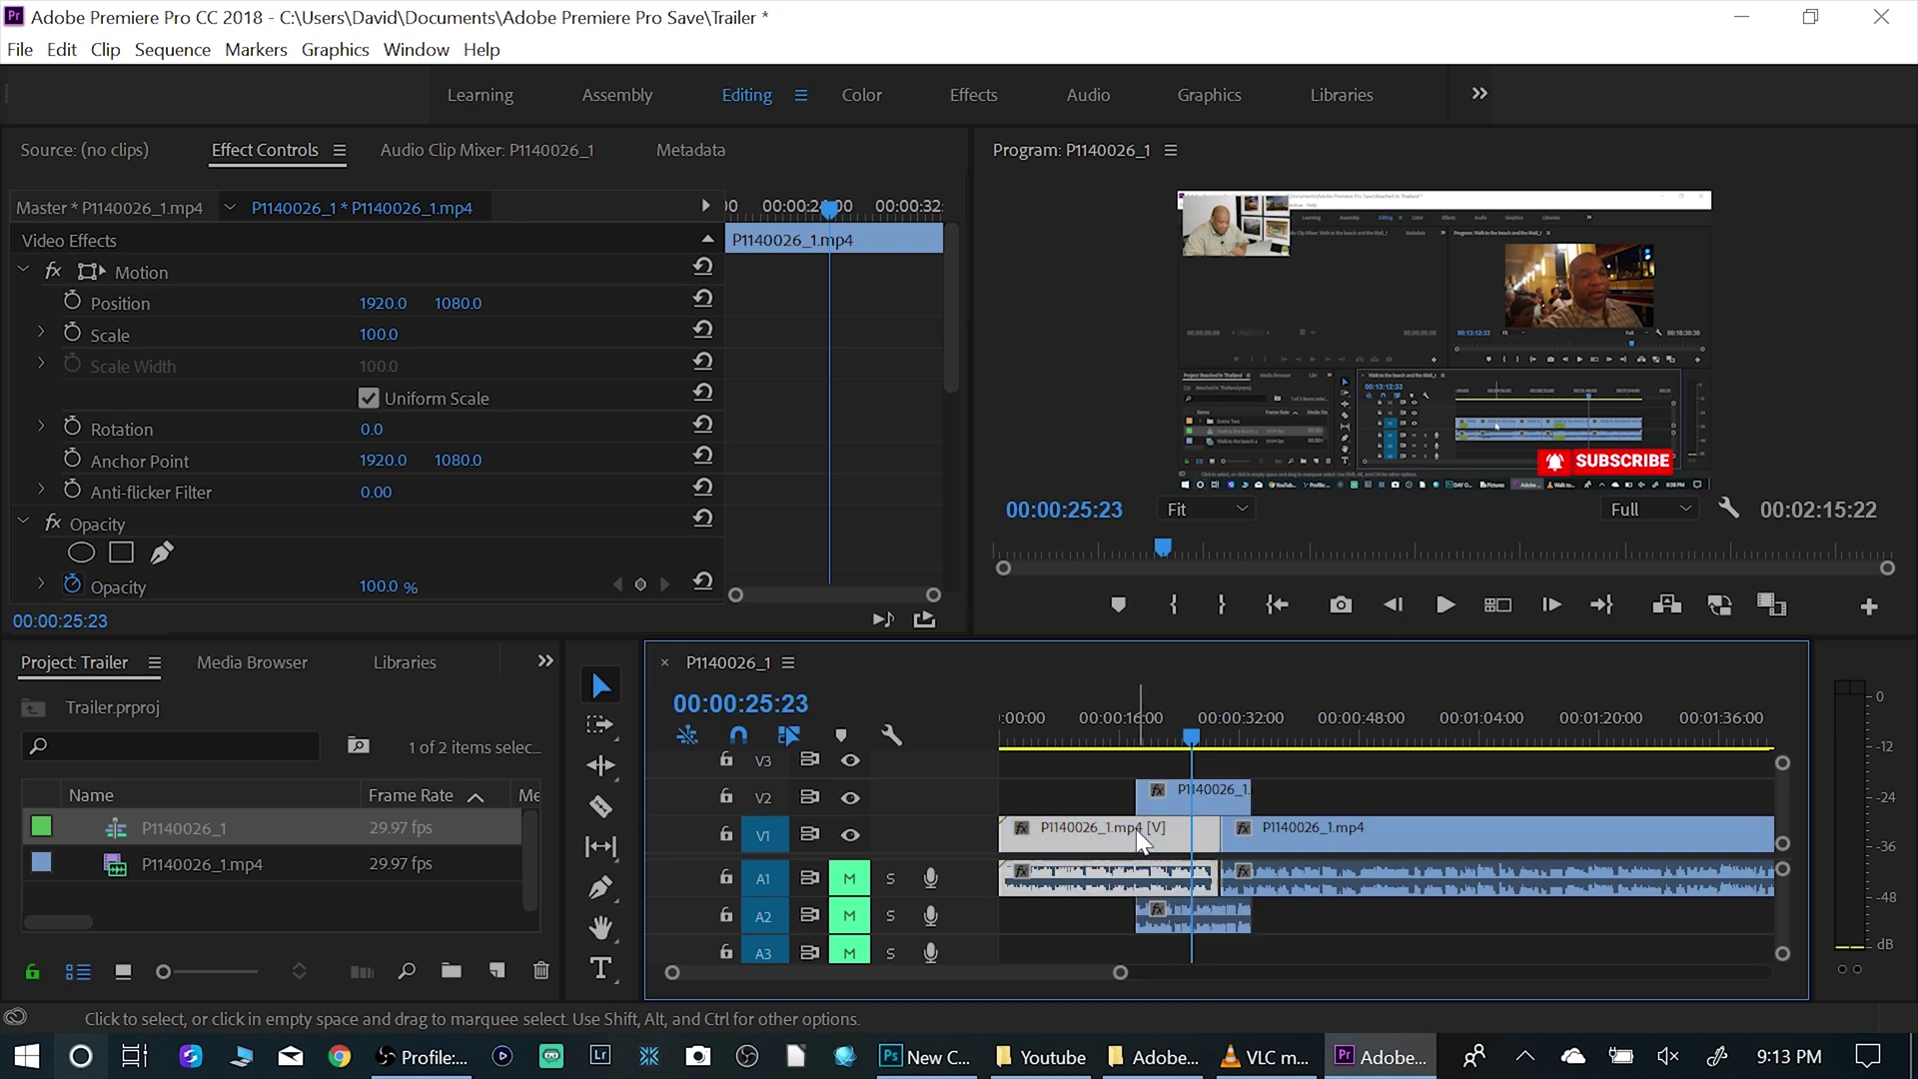
{"action": "left_click", "coordinate": [1219, 785]}
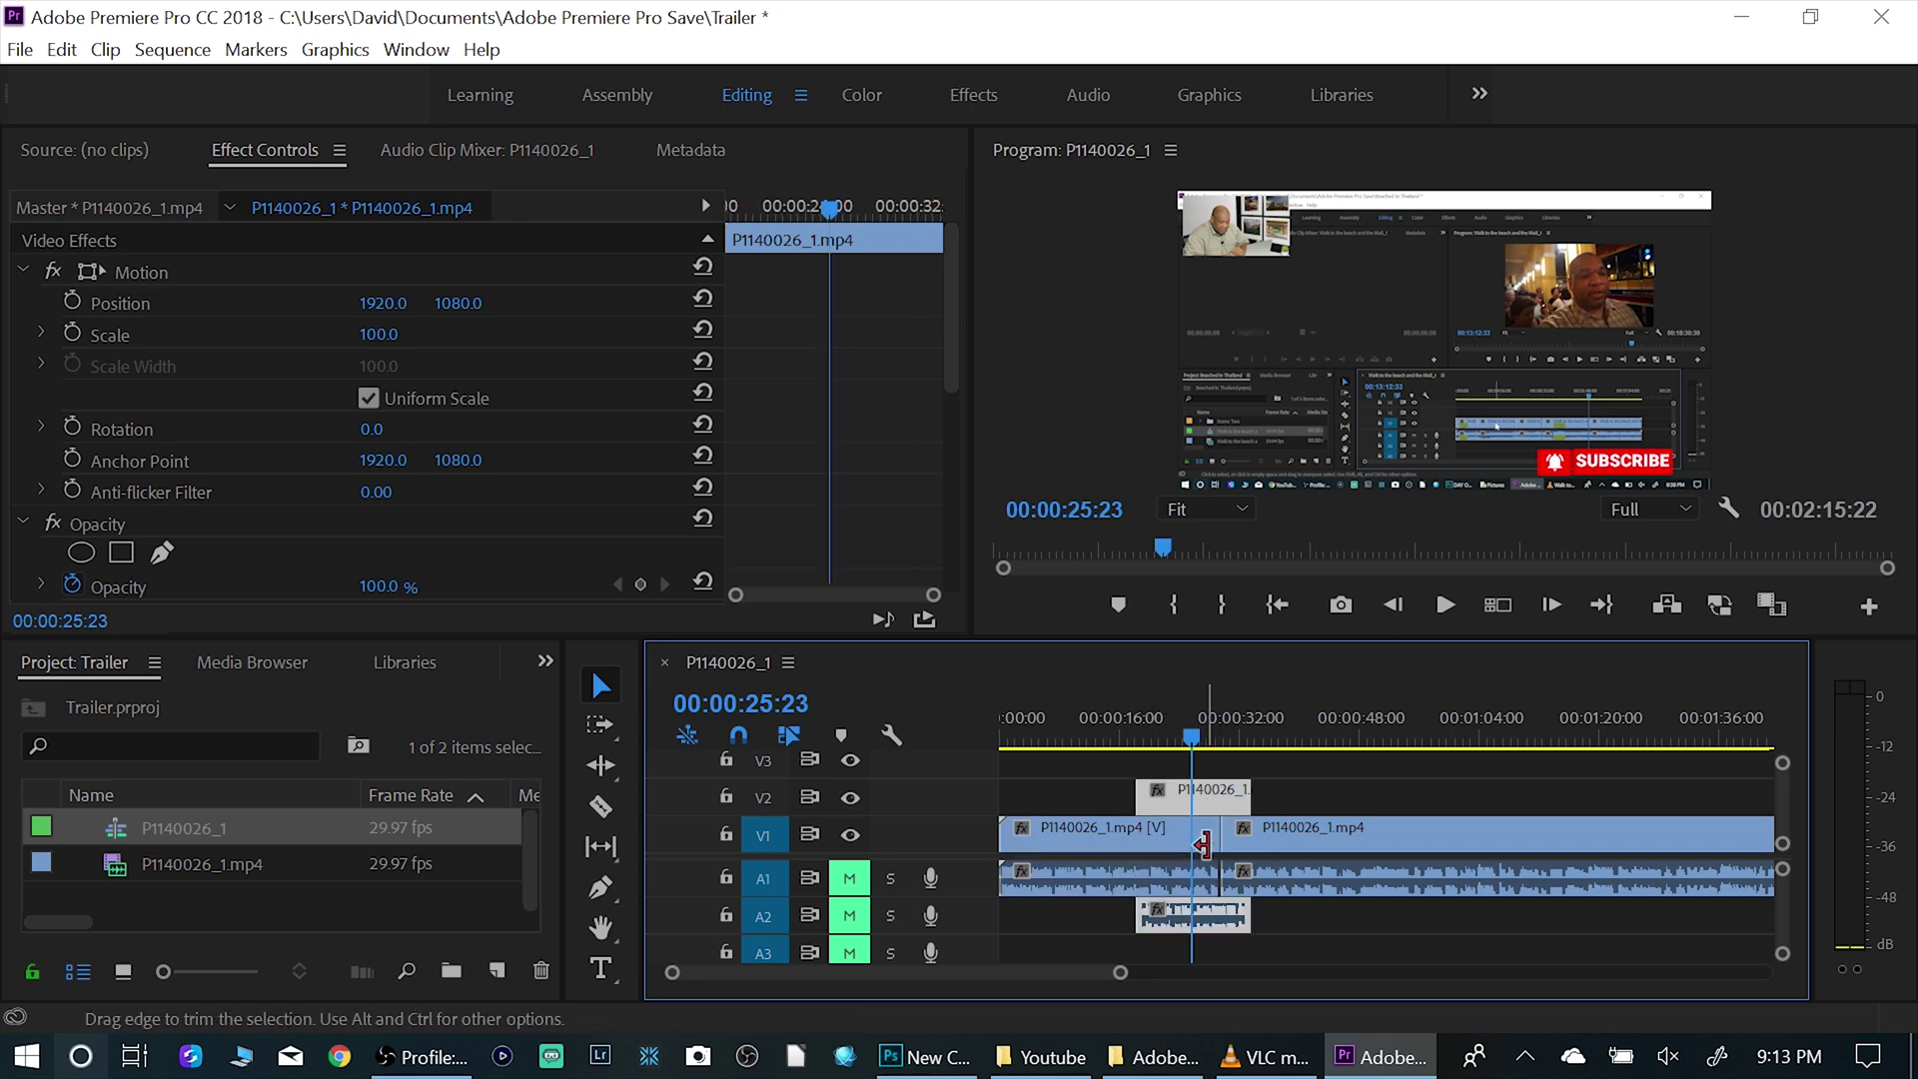
{"action": "right_click", "coordinate": [1213, 794]}
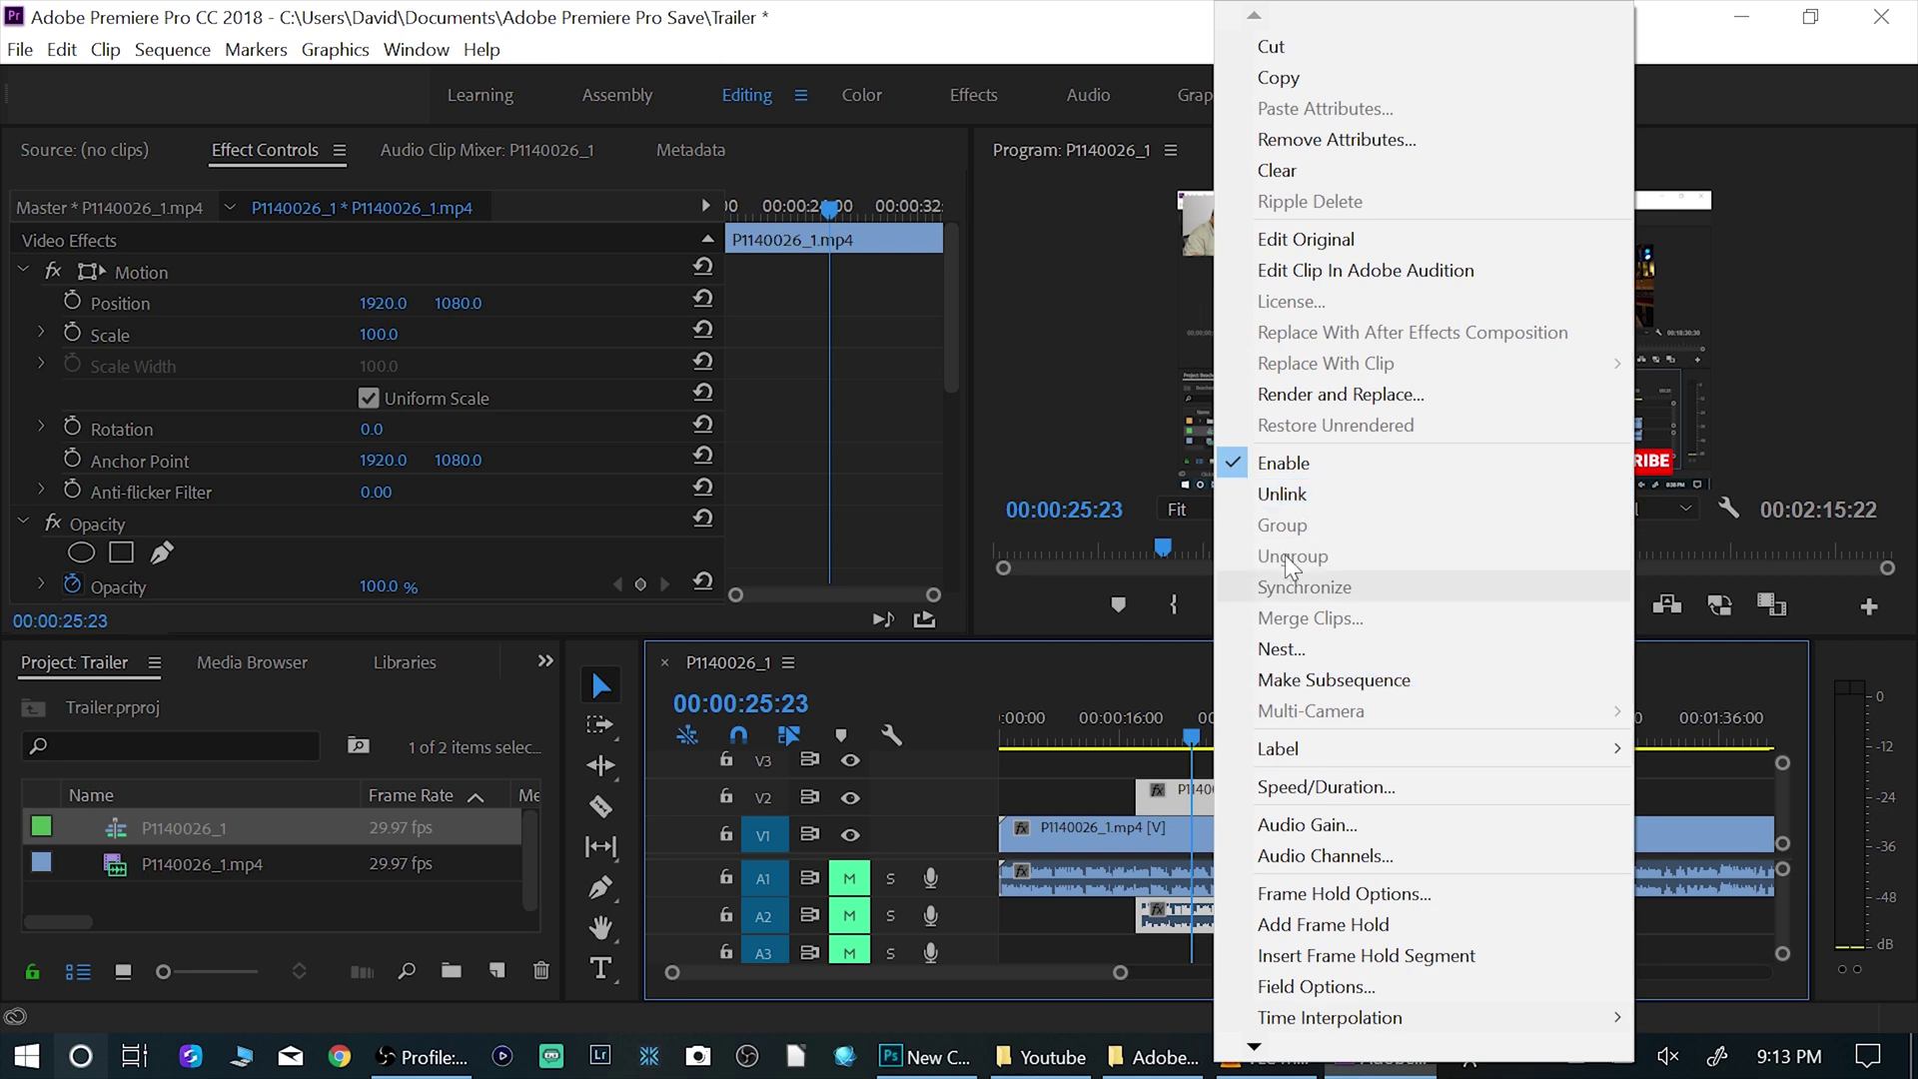
Unlink the V2 clip from its audio and confirm the A2 audio selects on its own
{"action": "left_click", "coordinate": [1286, 495]}
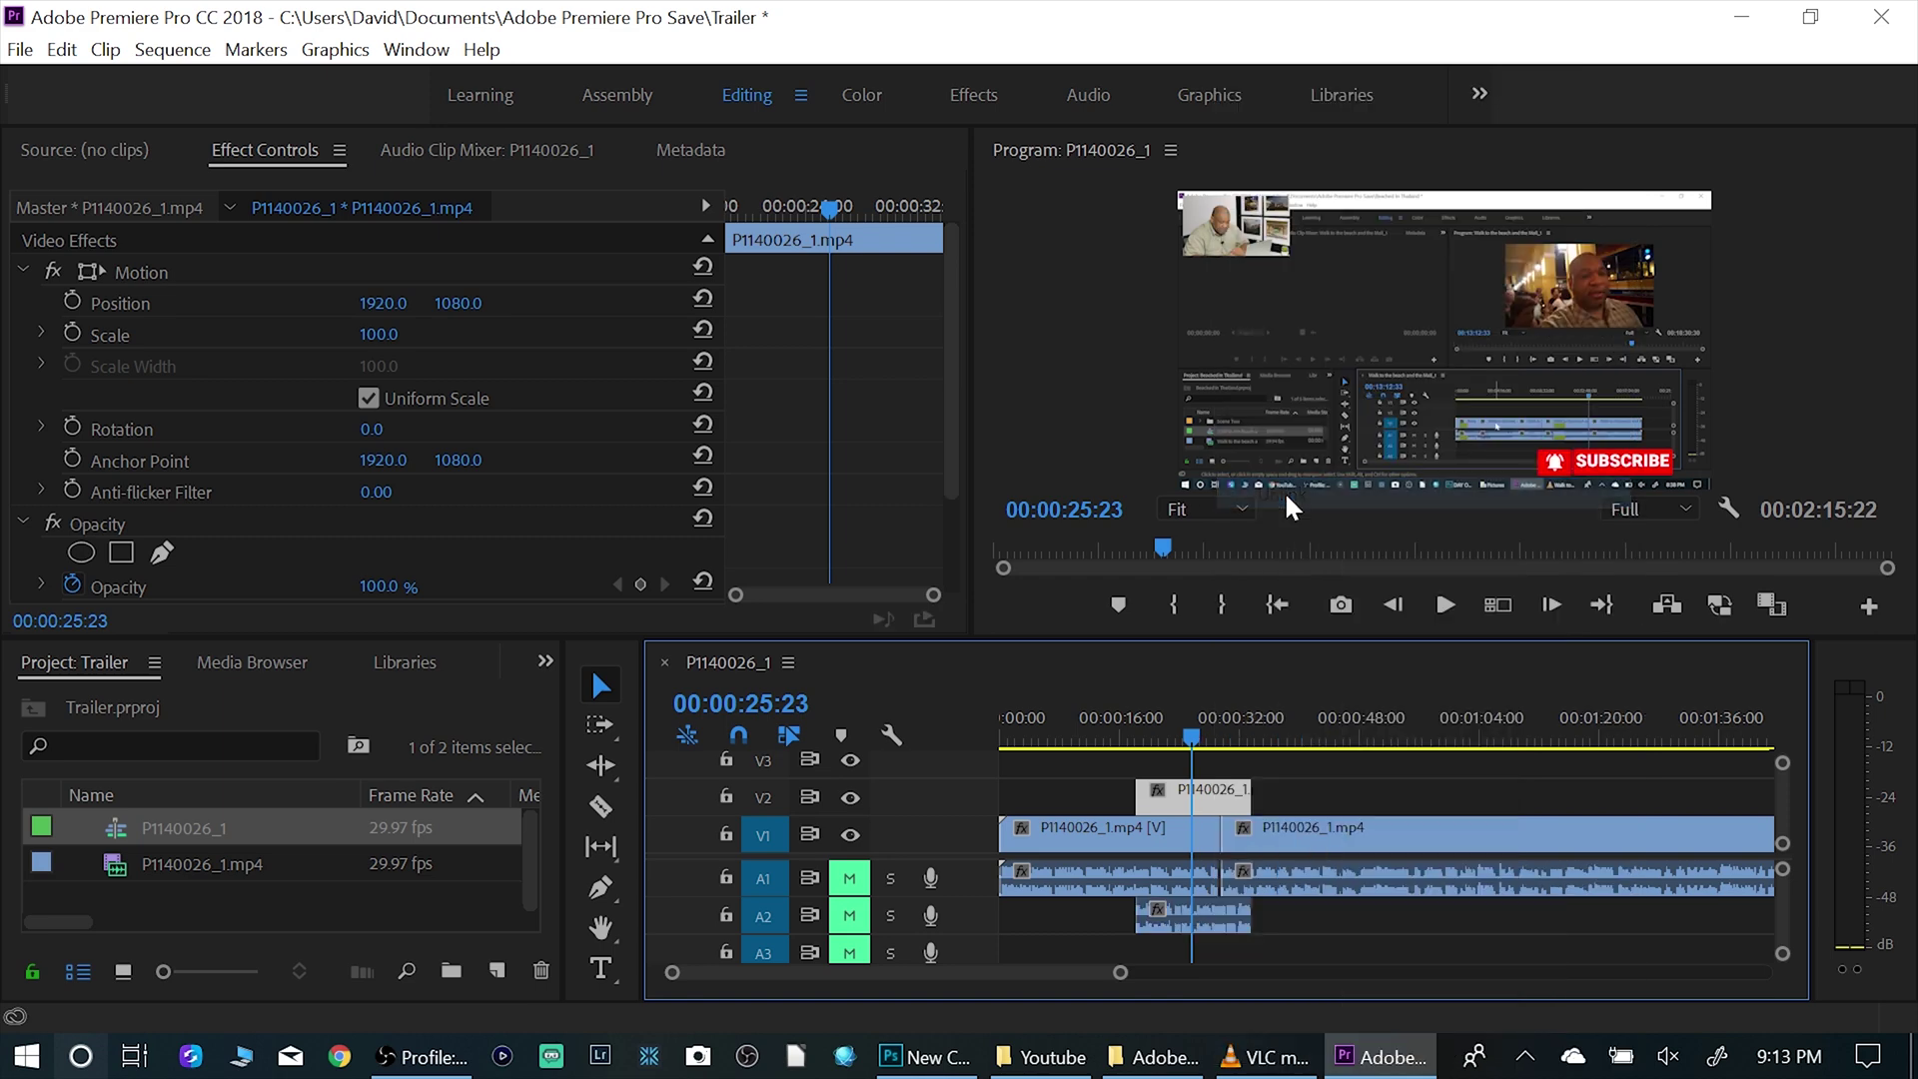
{"action": "left_click", "coordinate": [1196, 914]}
{"action": "left_click", "coordinate": [1219, 878]}
{"action": "left_click", "coordinate": [1195, 877]}
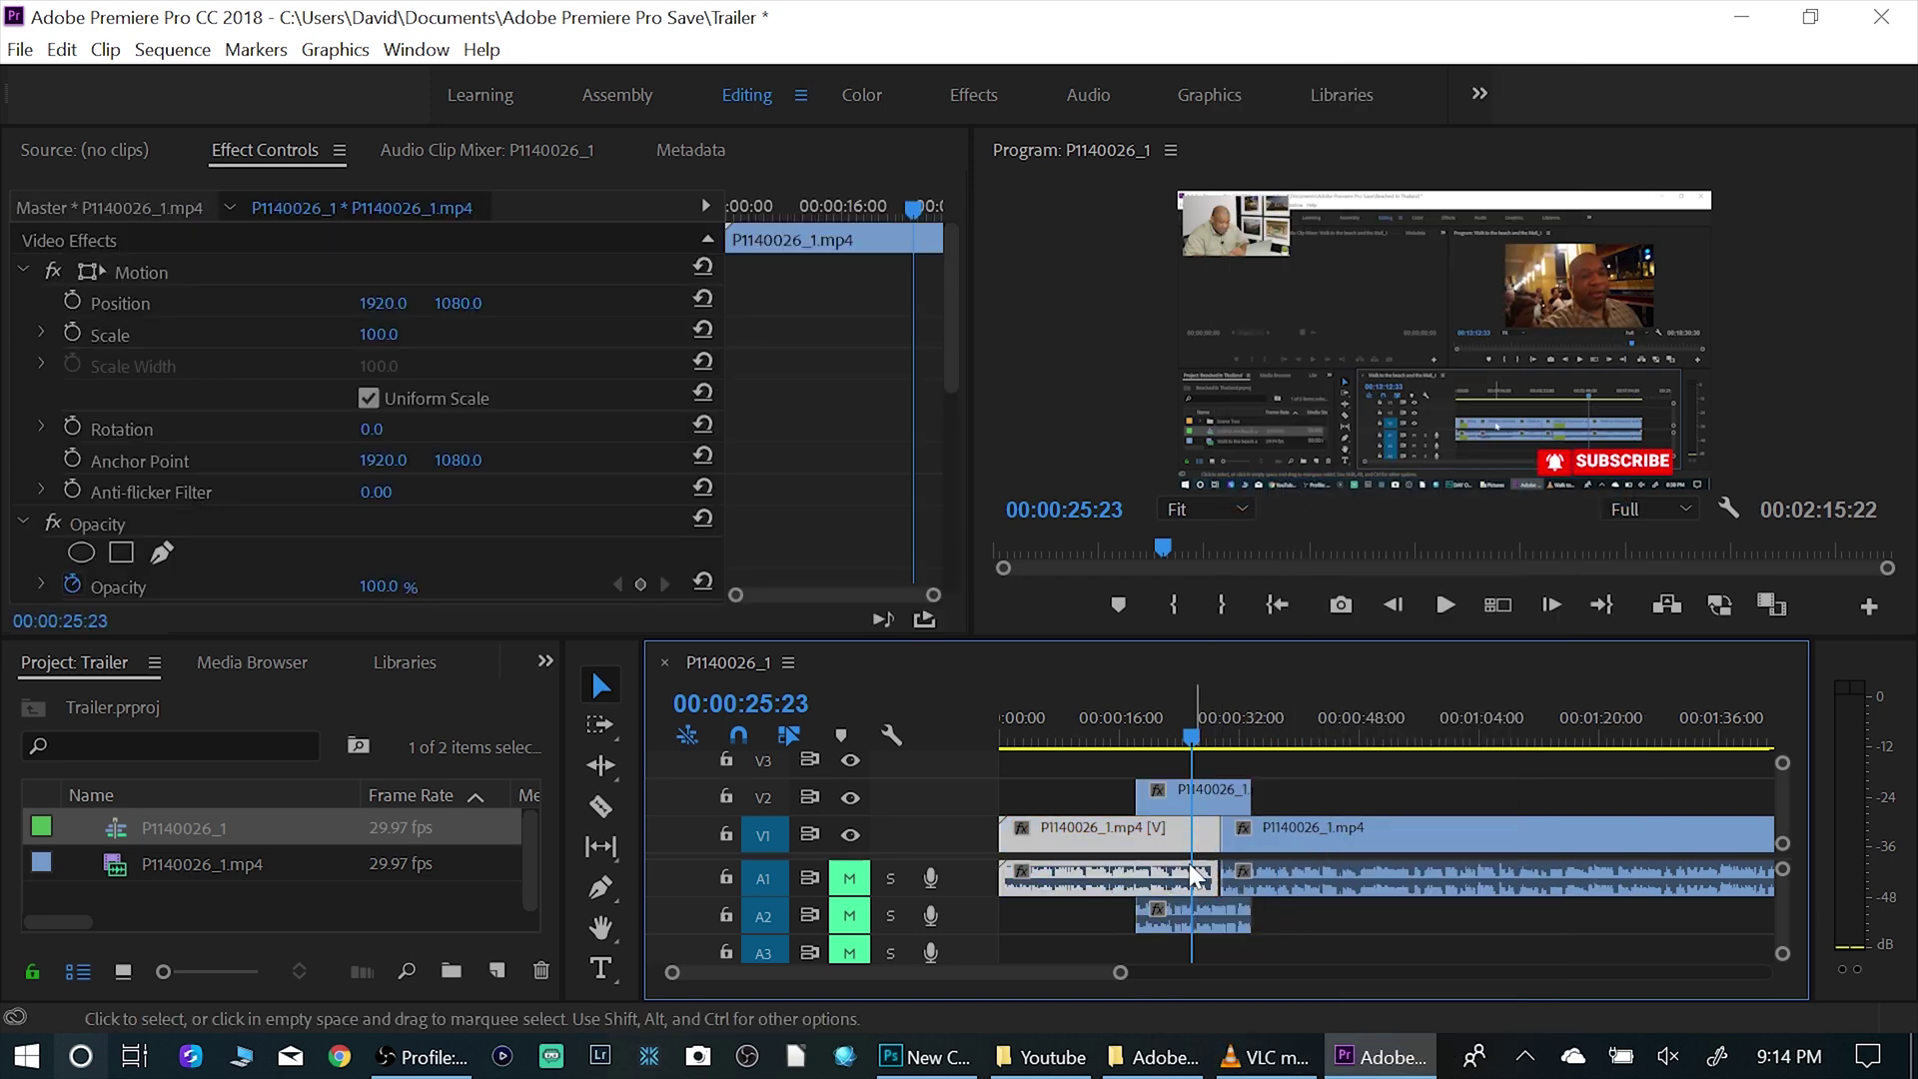
{"action": "left_click", "coordinate": [1311, 847]}
{"action": "left_click", "coordinate": [1317, 863]}
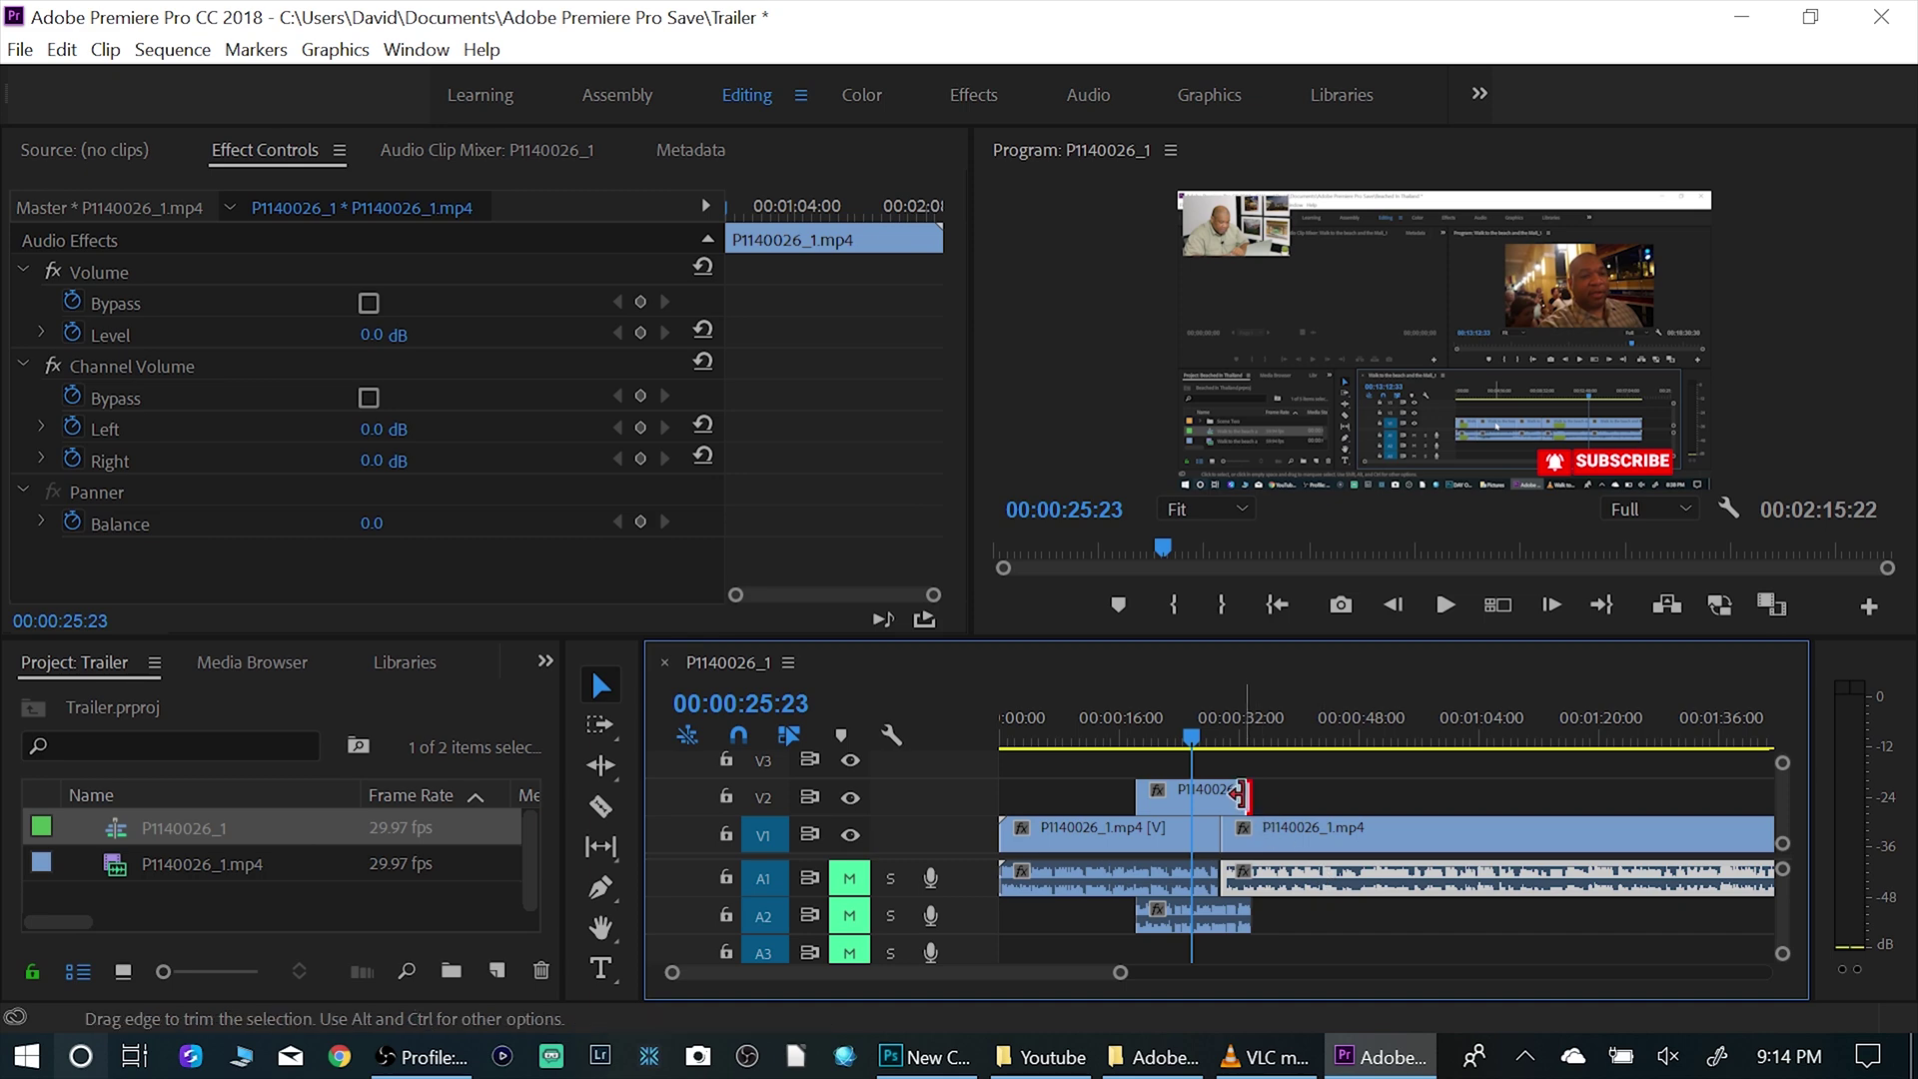
{"action": "left_click", "coordinate": [1232, 795]}
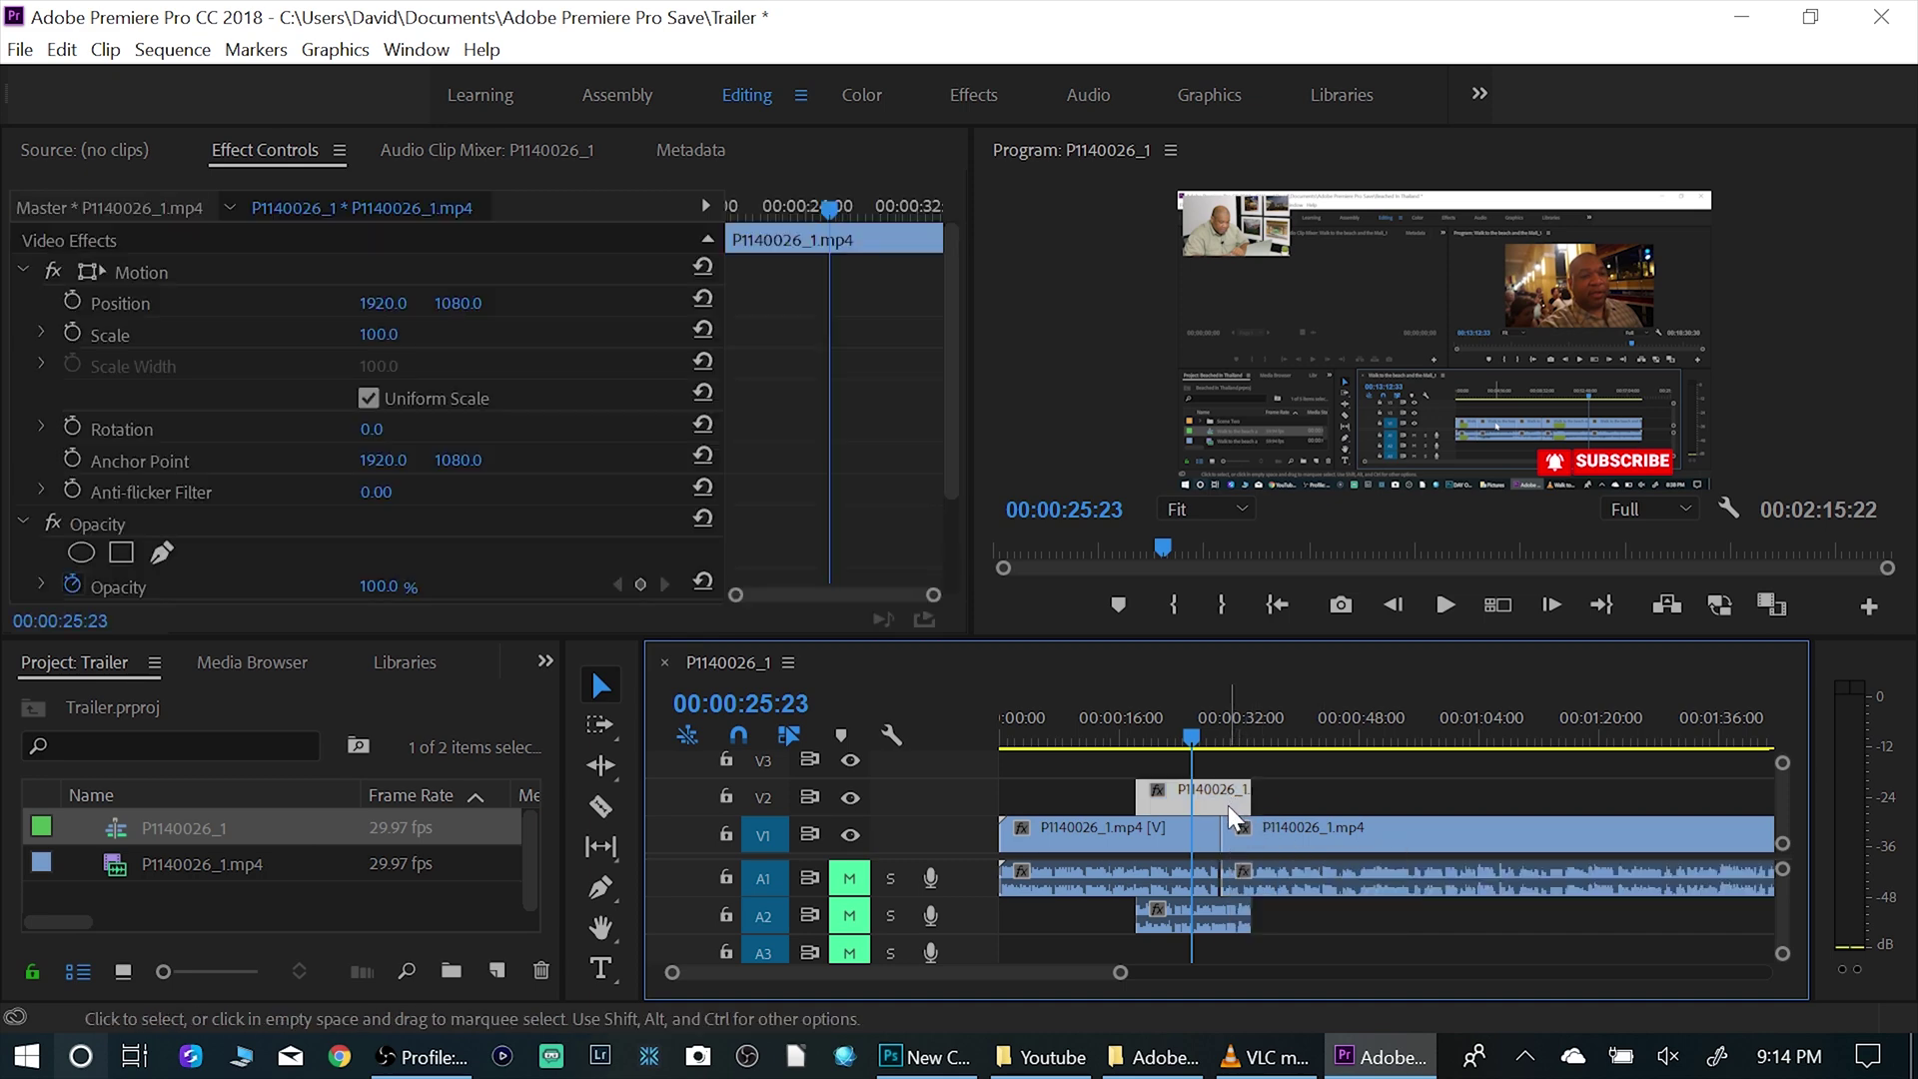
{"action": "left_click", "coordinate": [1207, 911], "text": "shift"}
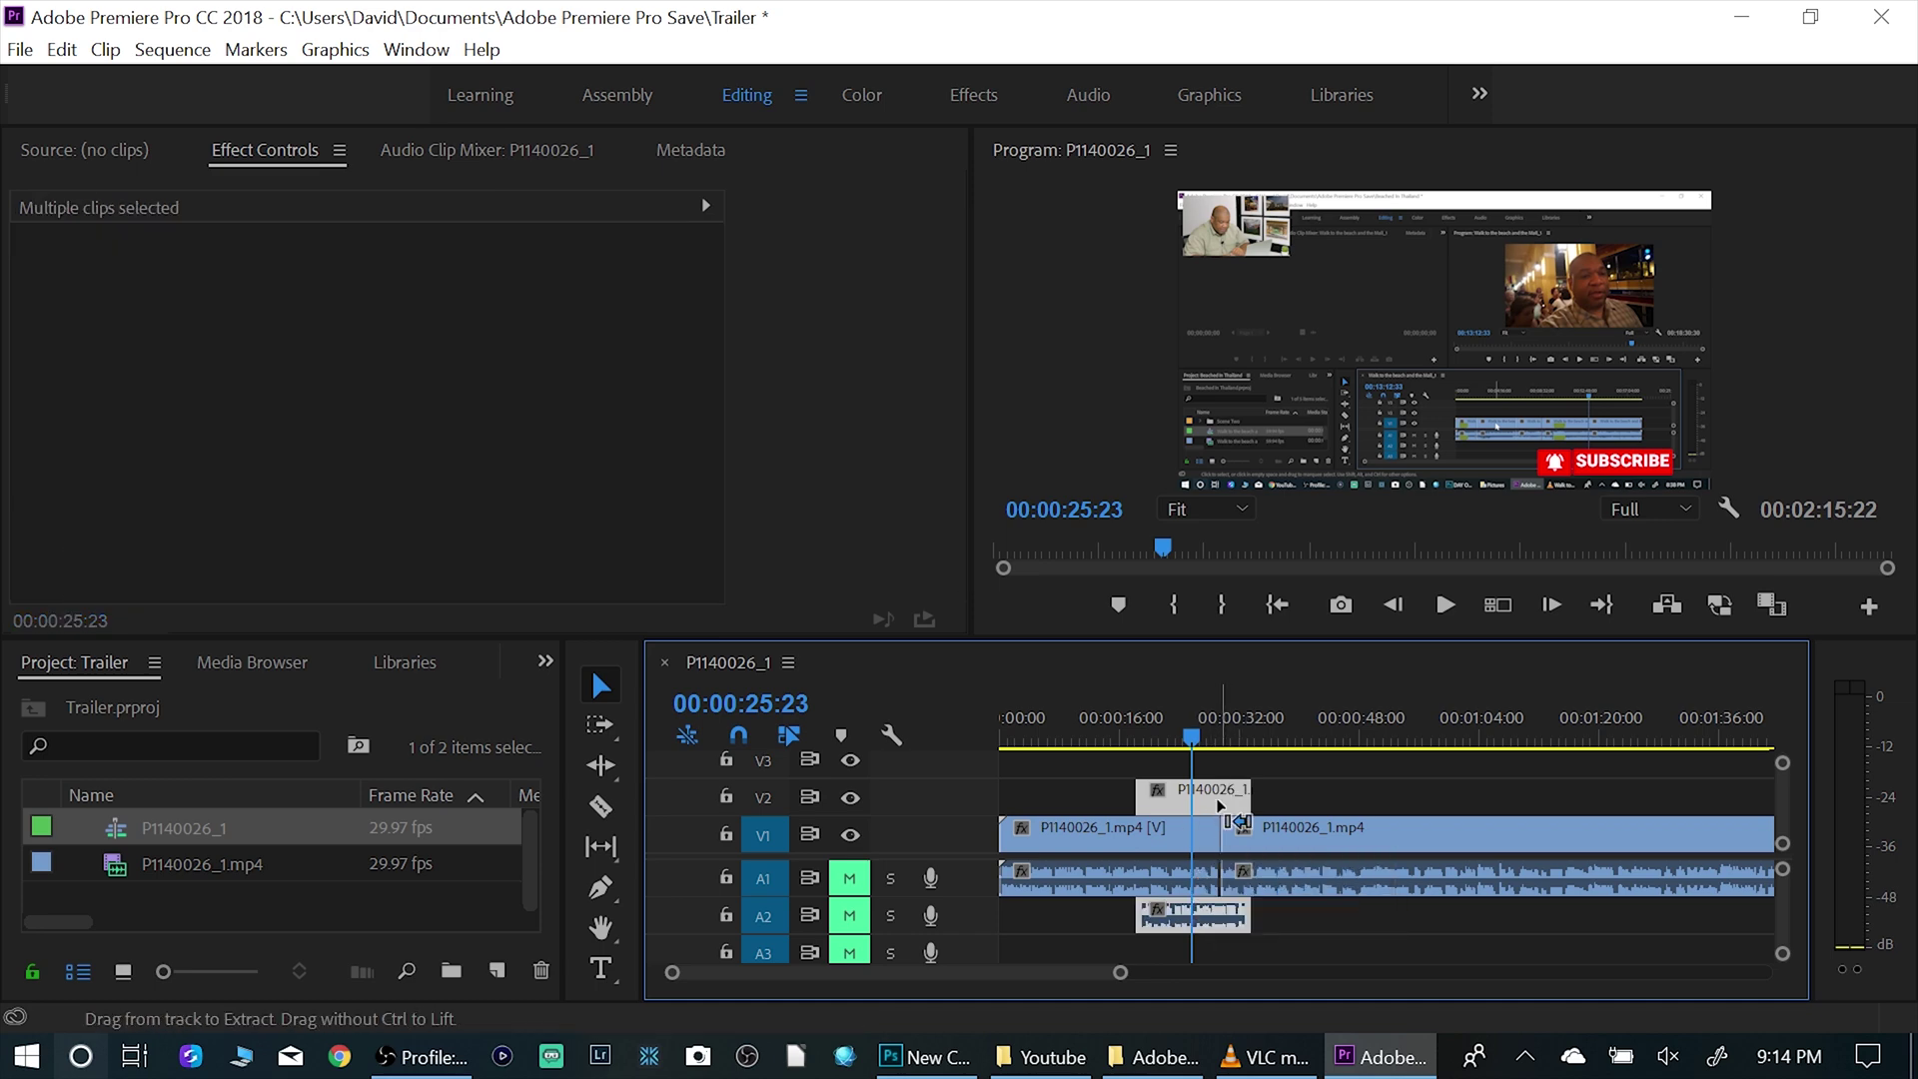
{"action": "left_click", "coordinate": [1223, 822]}
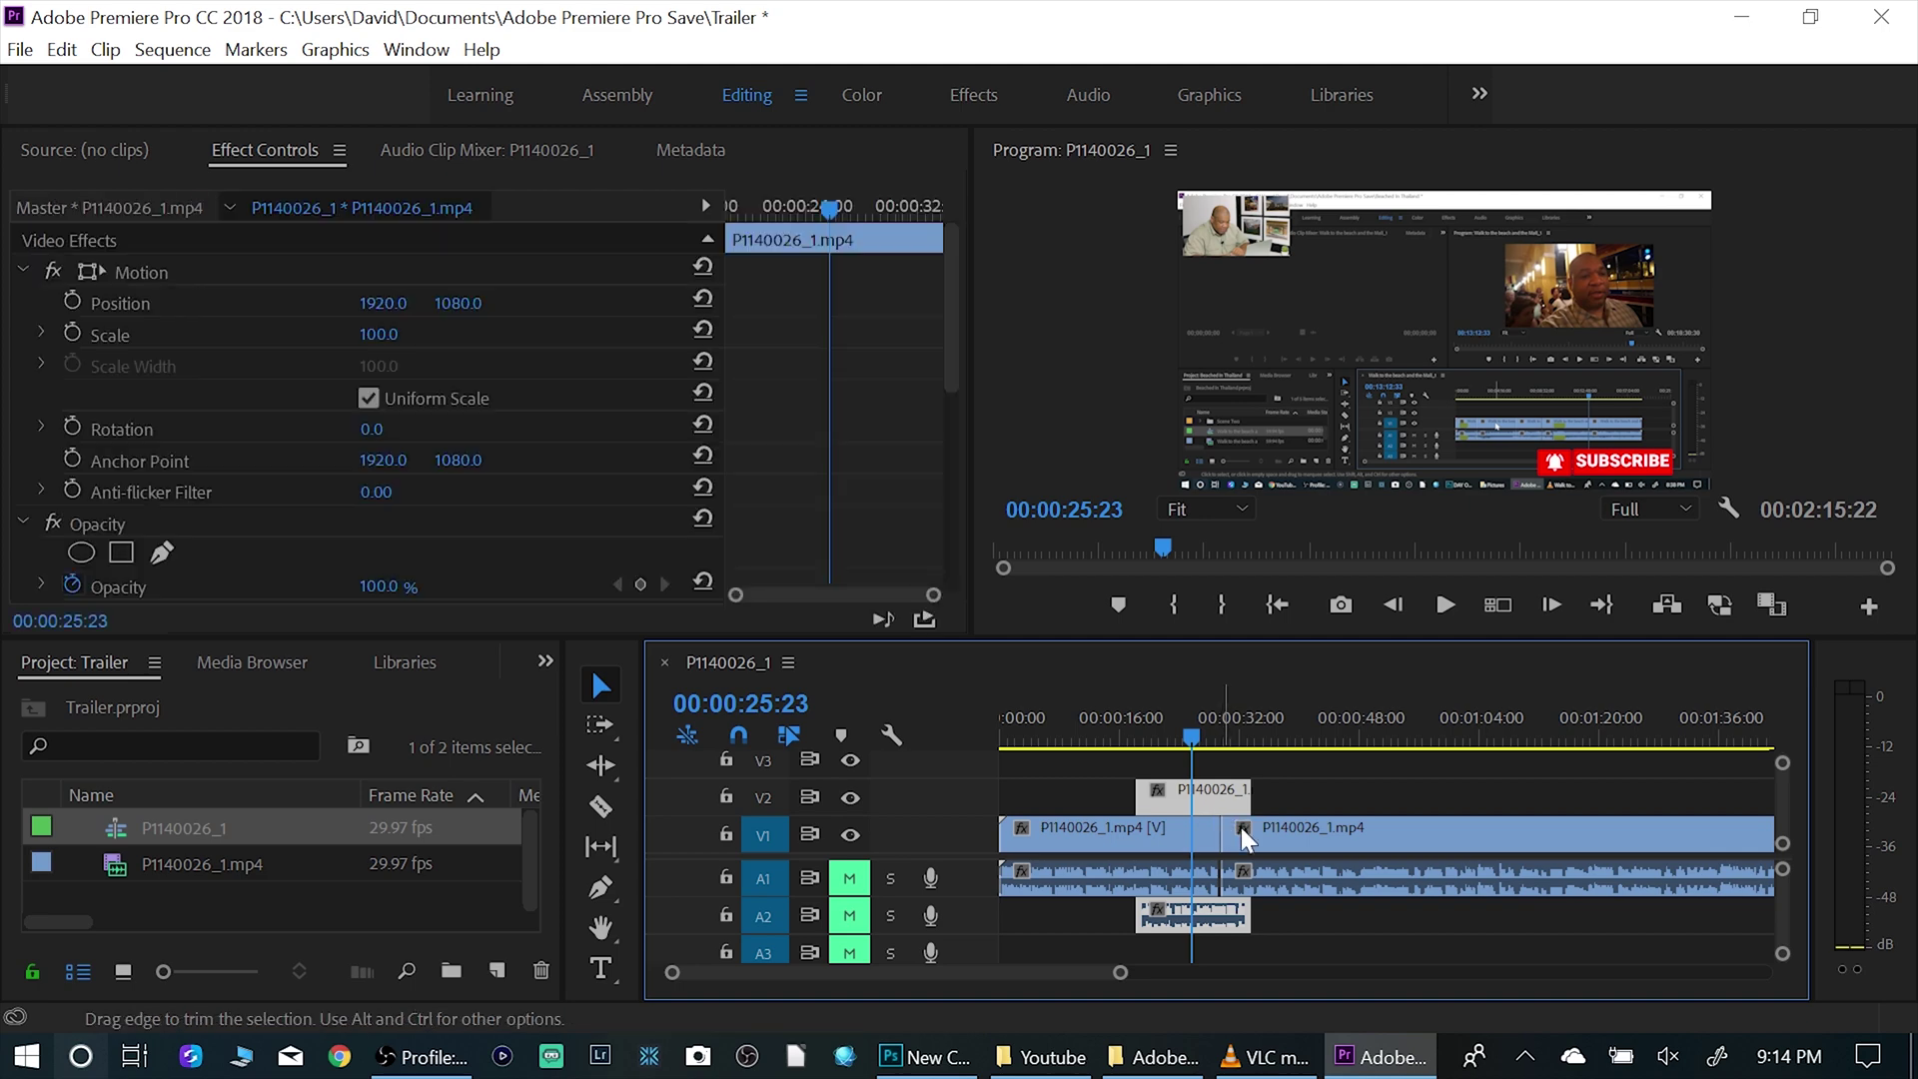
{"action": "left_click", "coordinate": [1195, 798]}
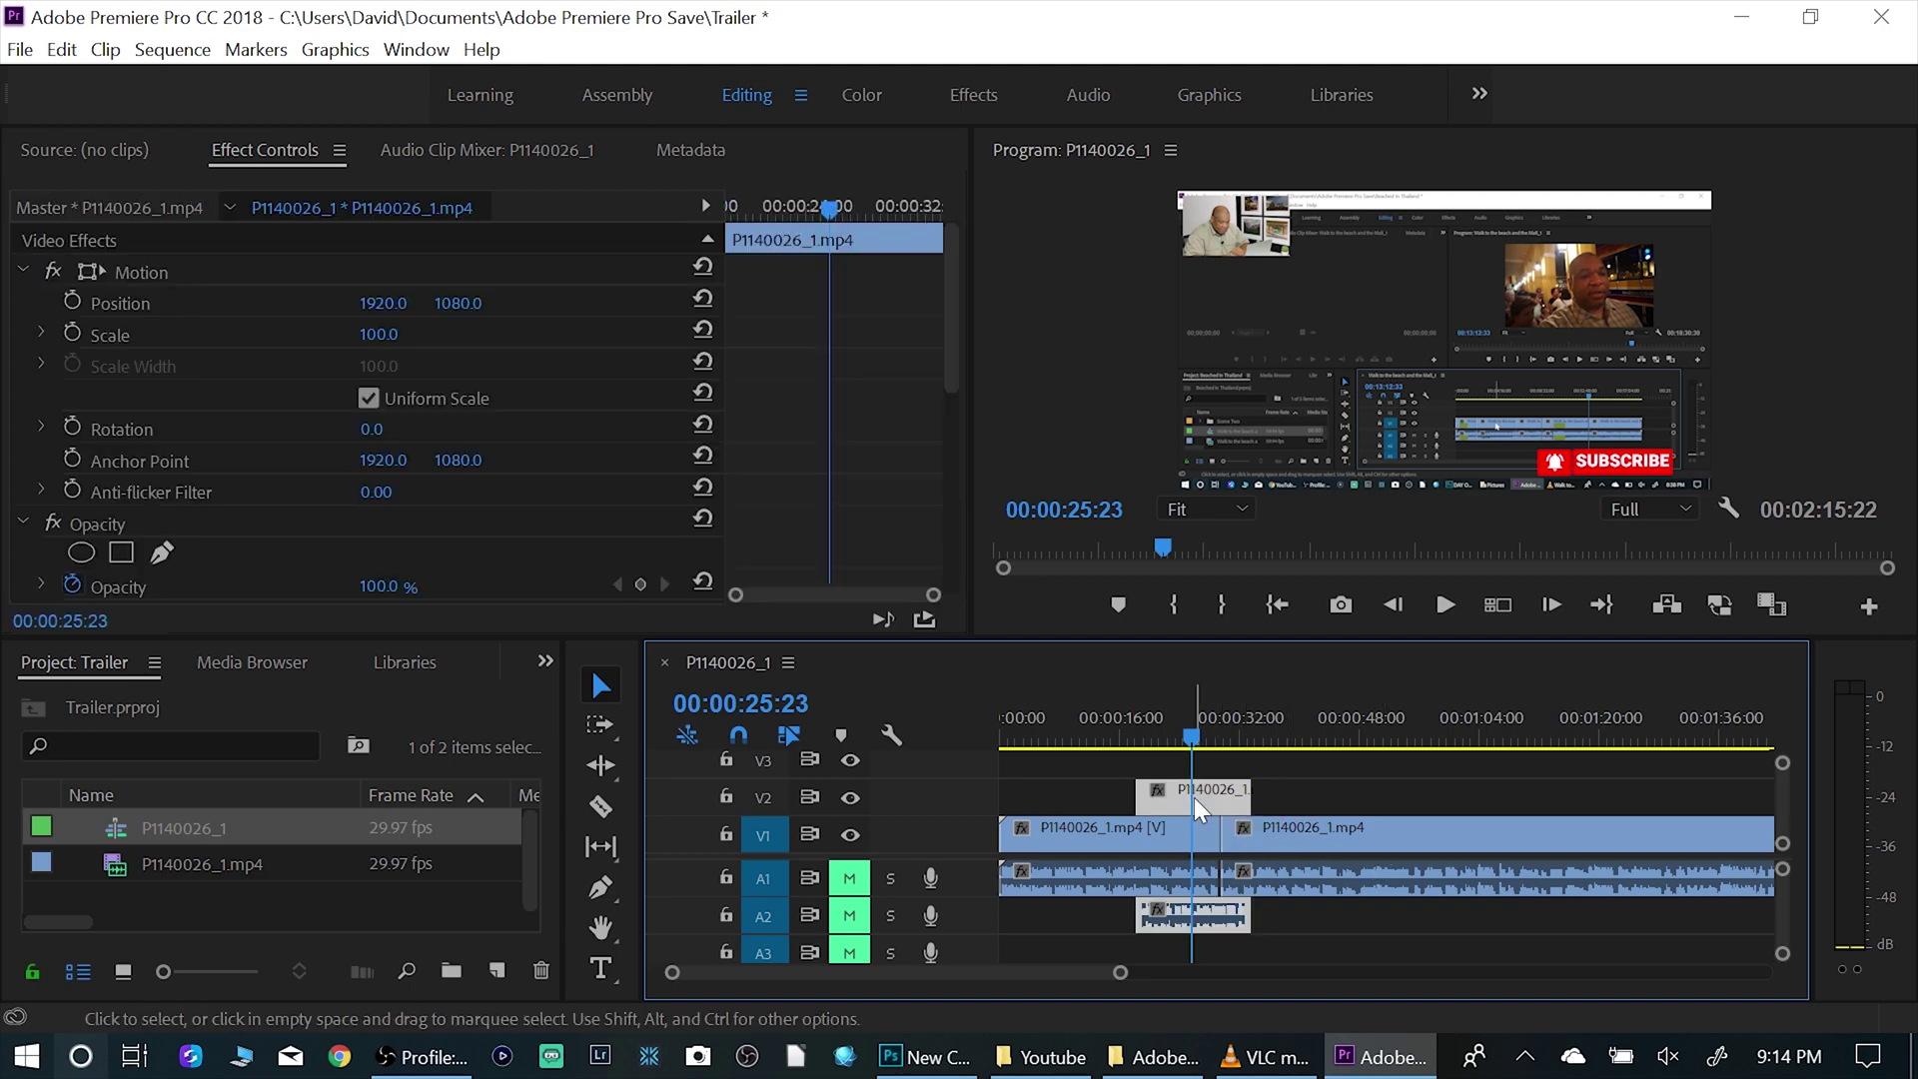
{"action": "left_click", "coordinate": [1292, 836]}
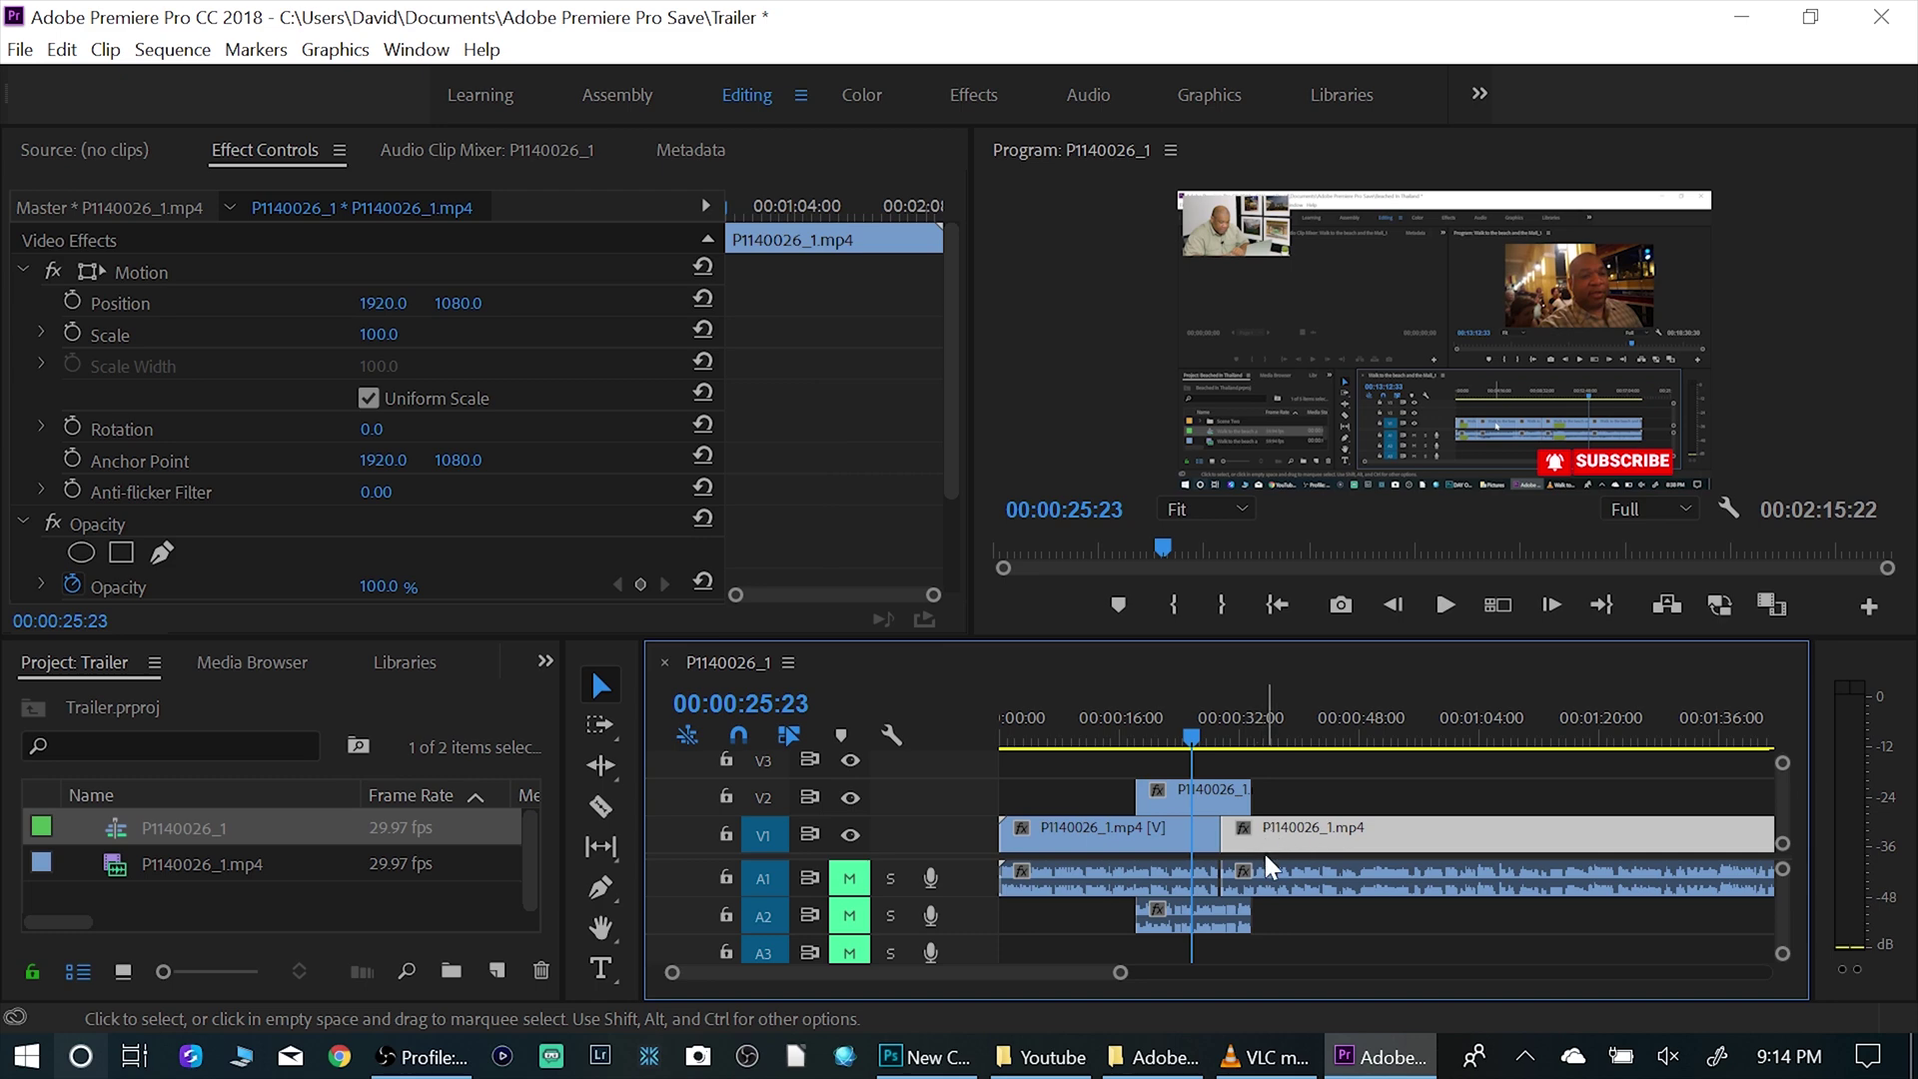
{"action": "left_click", "coordinate": [1273, 872]}
{"action": "left_click", "coordinate": [1209, 797]}
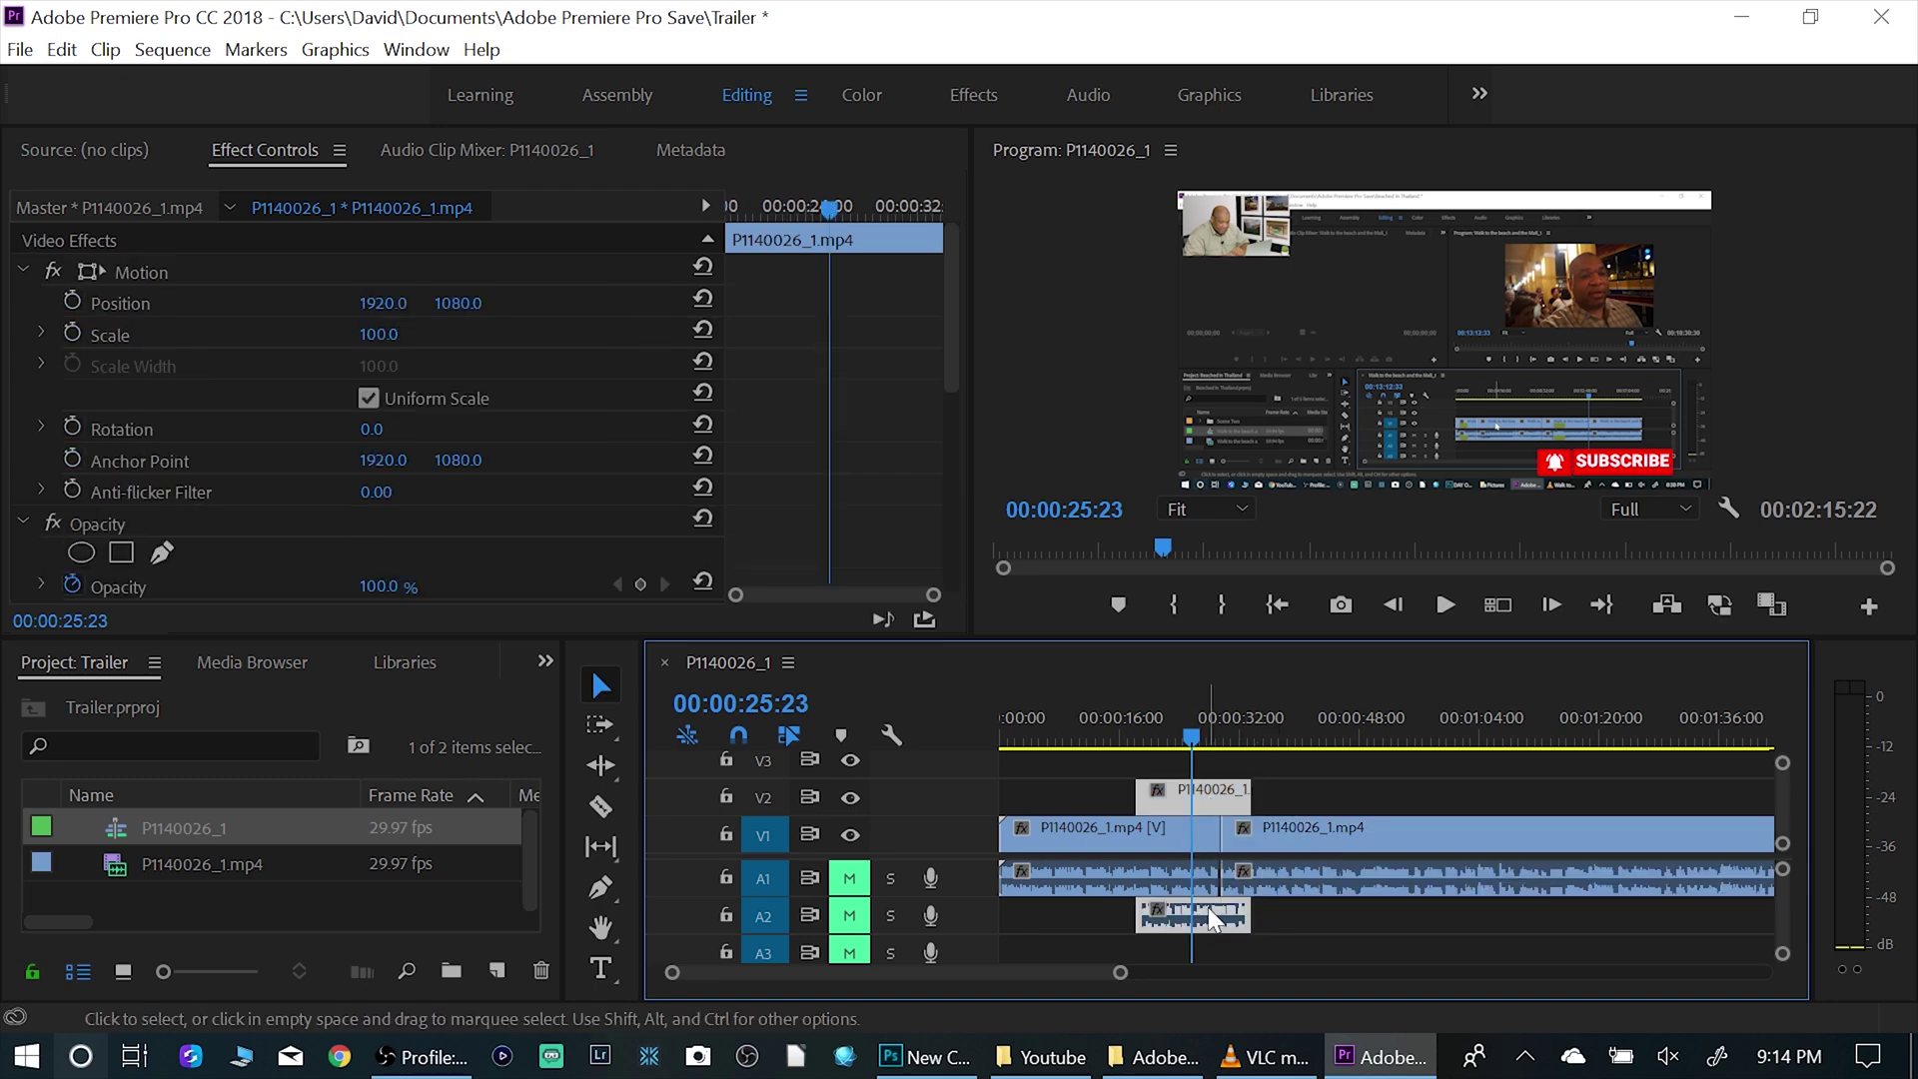
{"action": "left_click", "coordinate": [1123, 831]}
Unlink V2 from A2, set the playhead to 00:00:27:23, and unlink the first V1 clip from A1
{"action": "left_click", "coordinate": [1221, 798]}
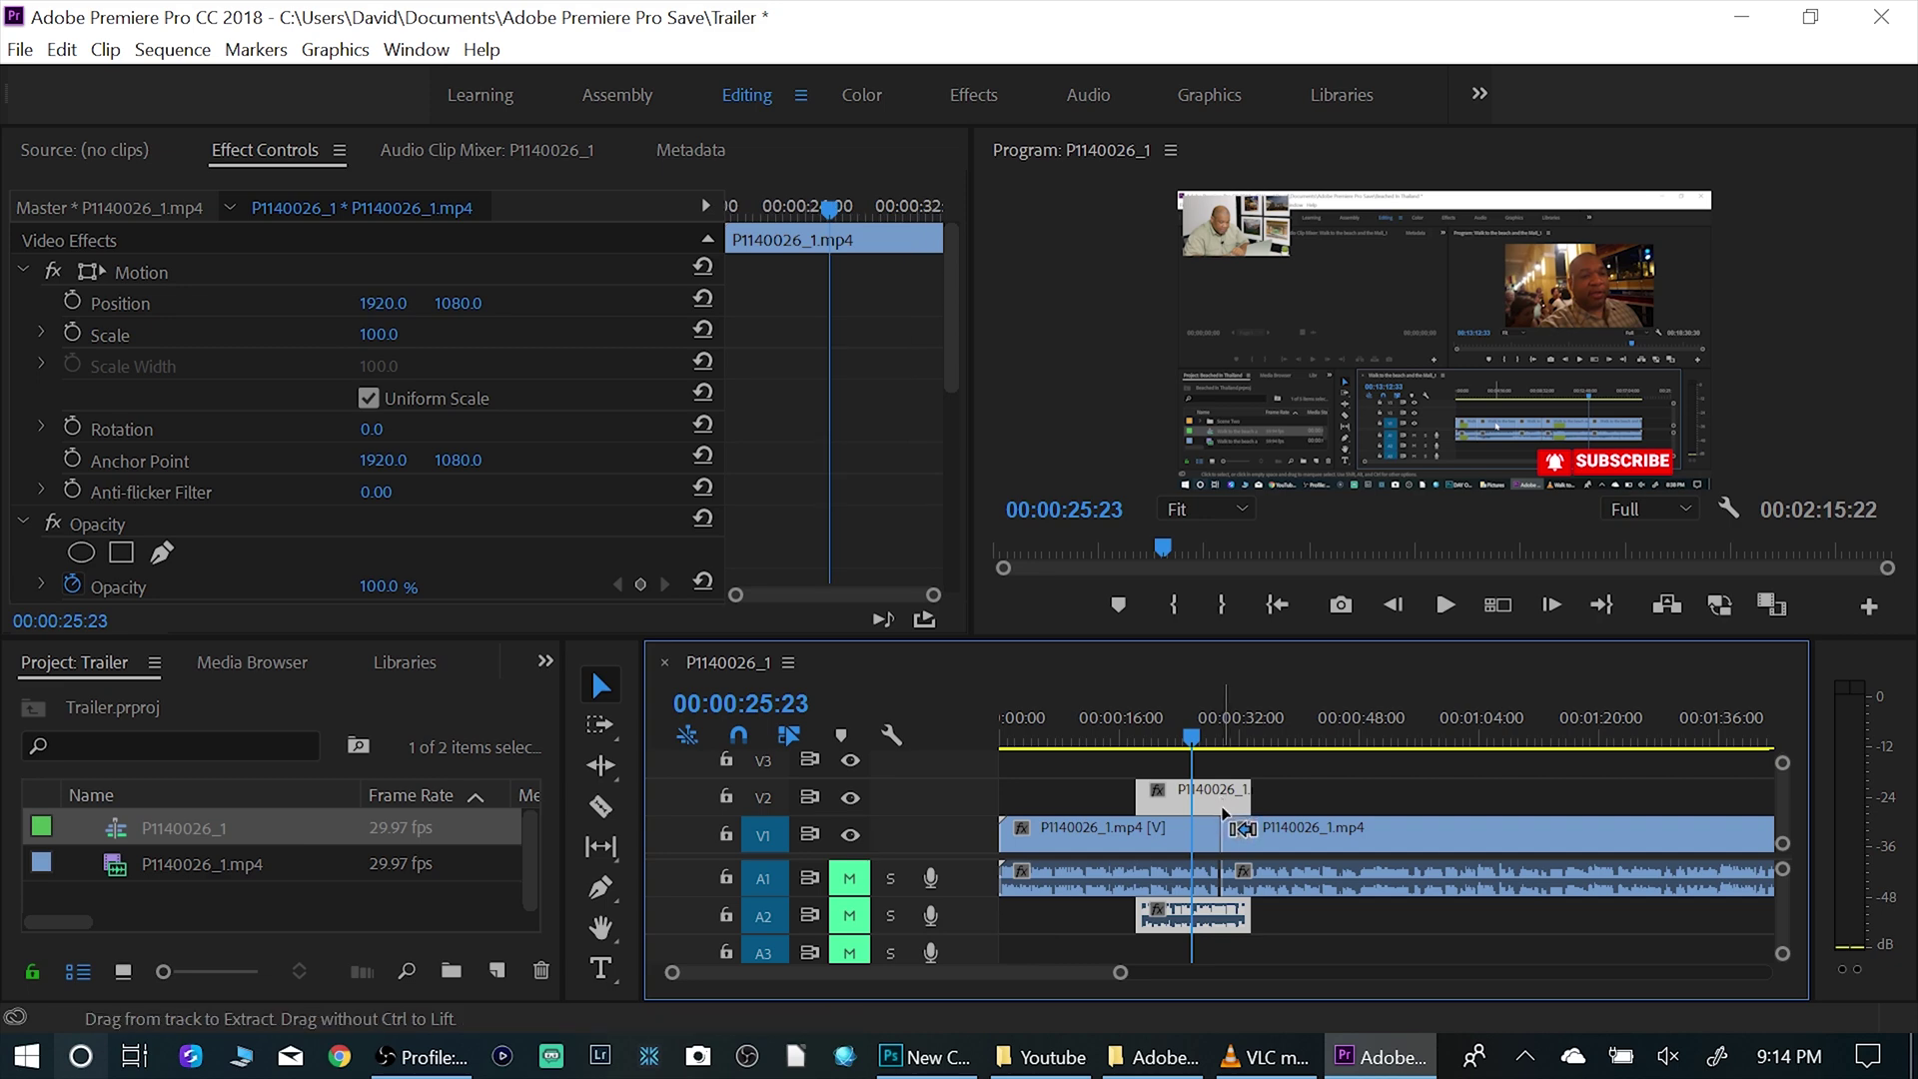
{"action": "left_click", "coordinate": [1223, 808], "text": "alt"}
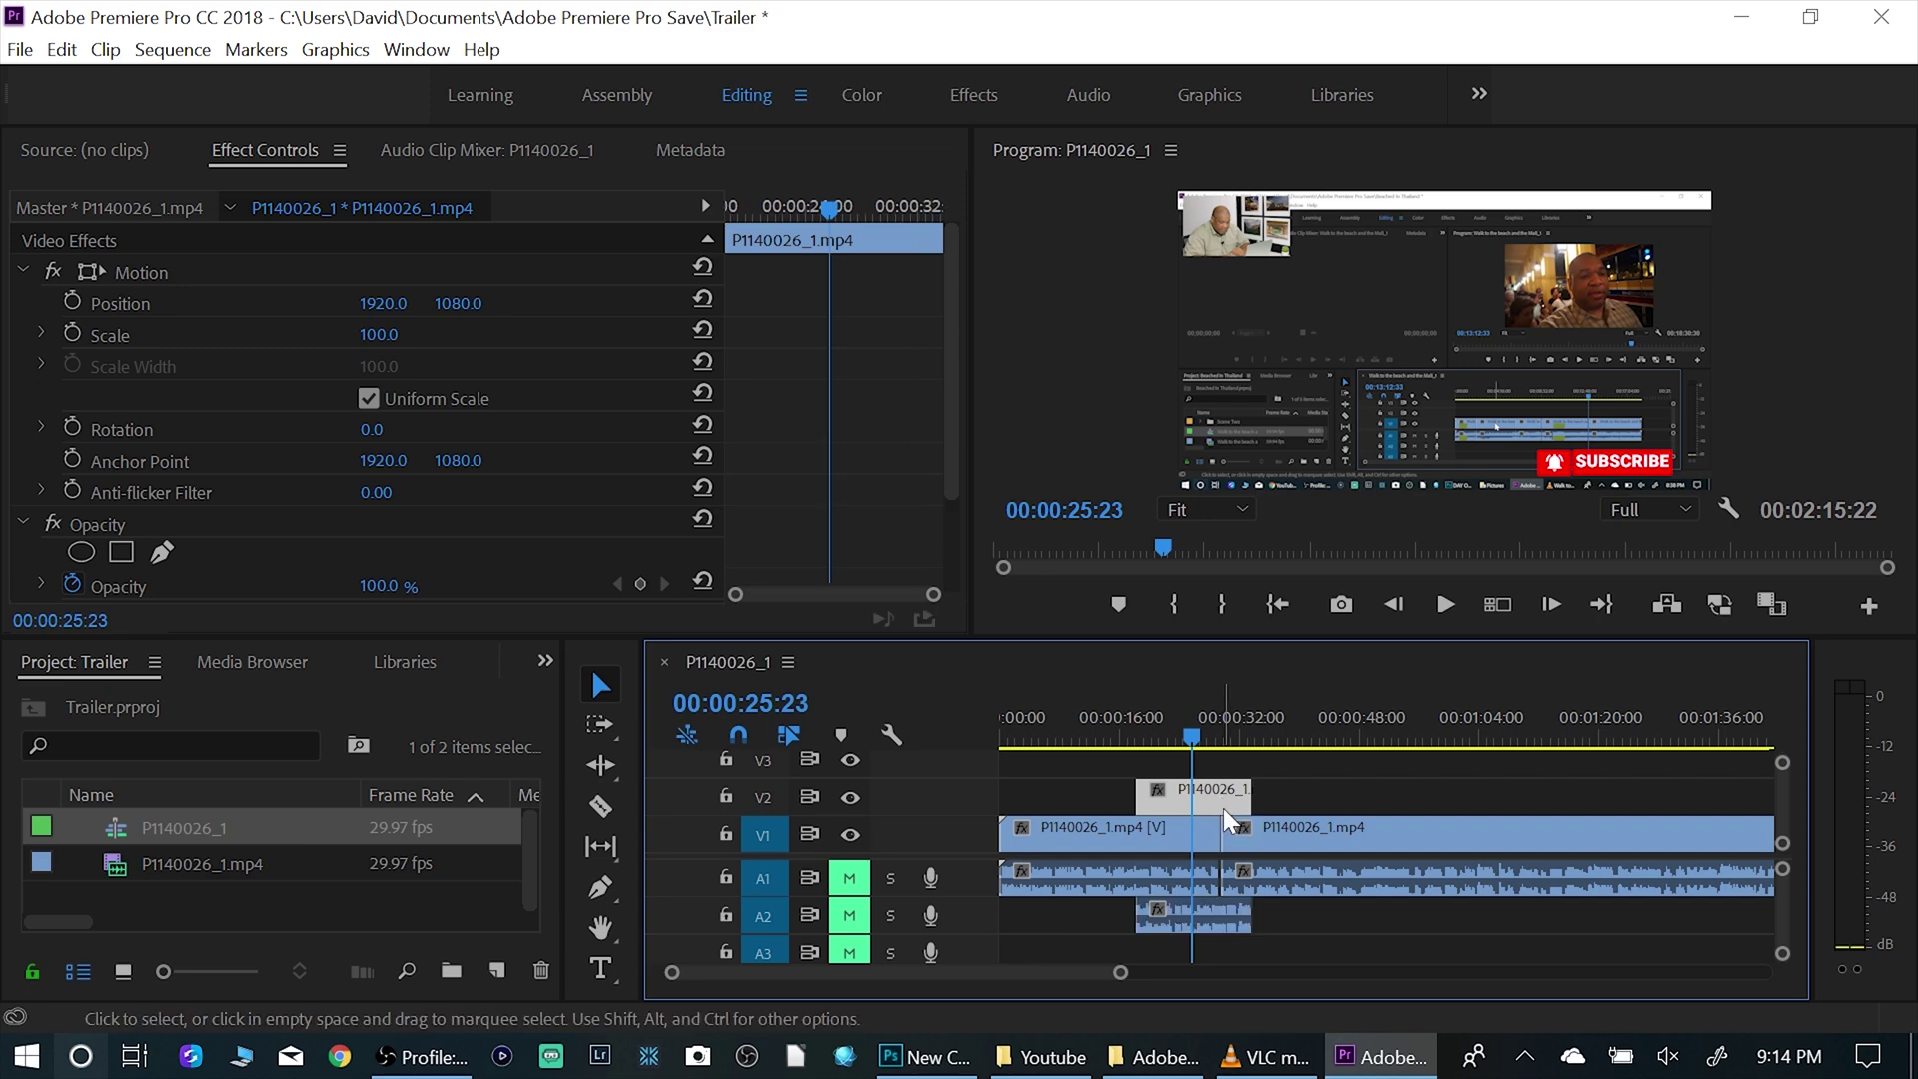
{"action": "left_click", "coordinate": [1205, 737]}
{"action": "left_click", "coordinate": [1108, 839]}
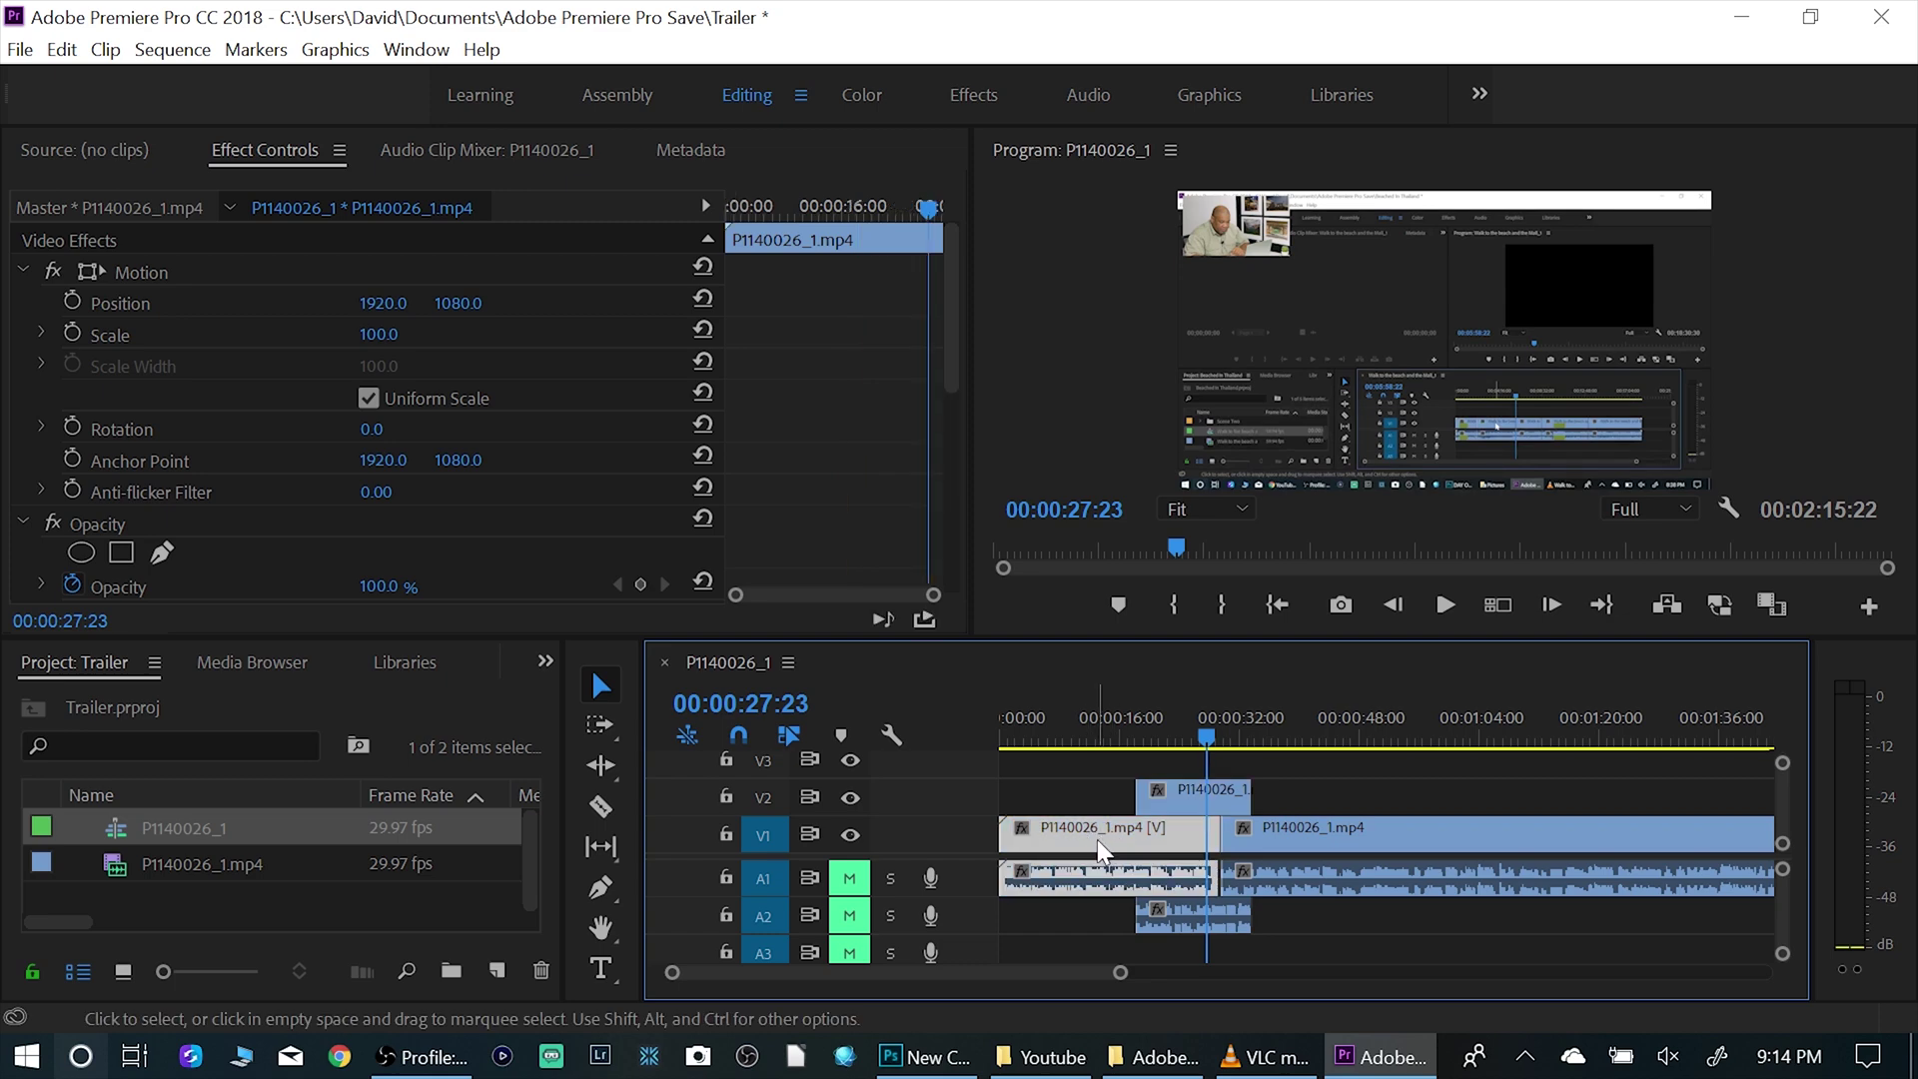
{"action": "left_click", "coordinate": [1097, 841], "text": "alt"}
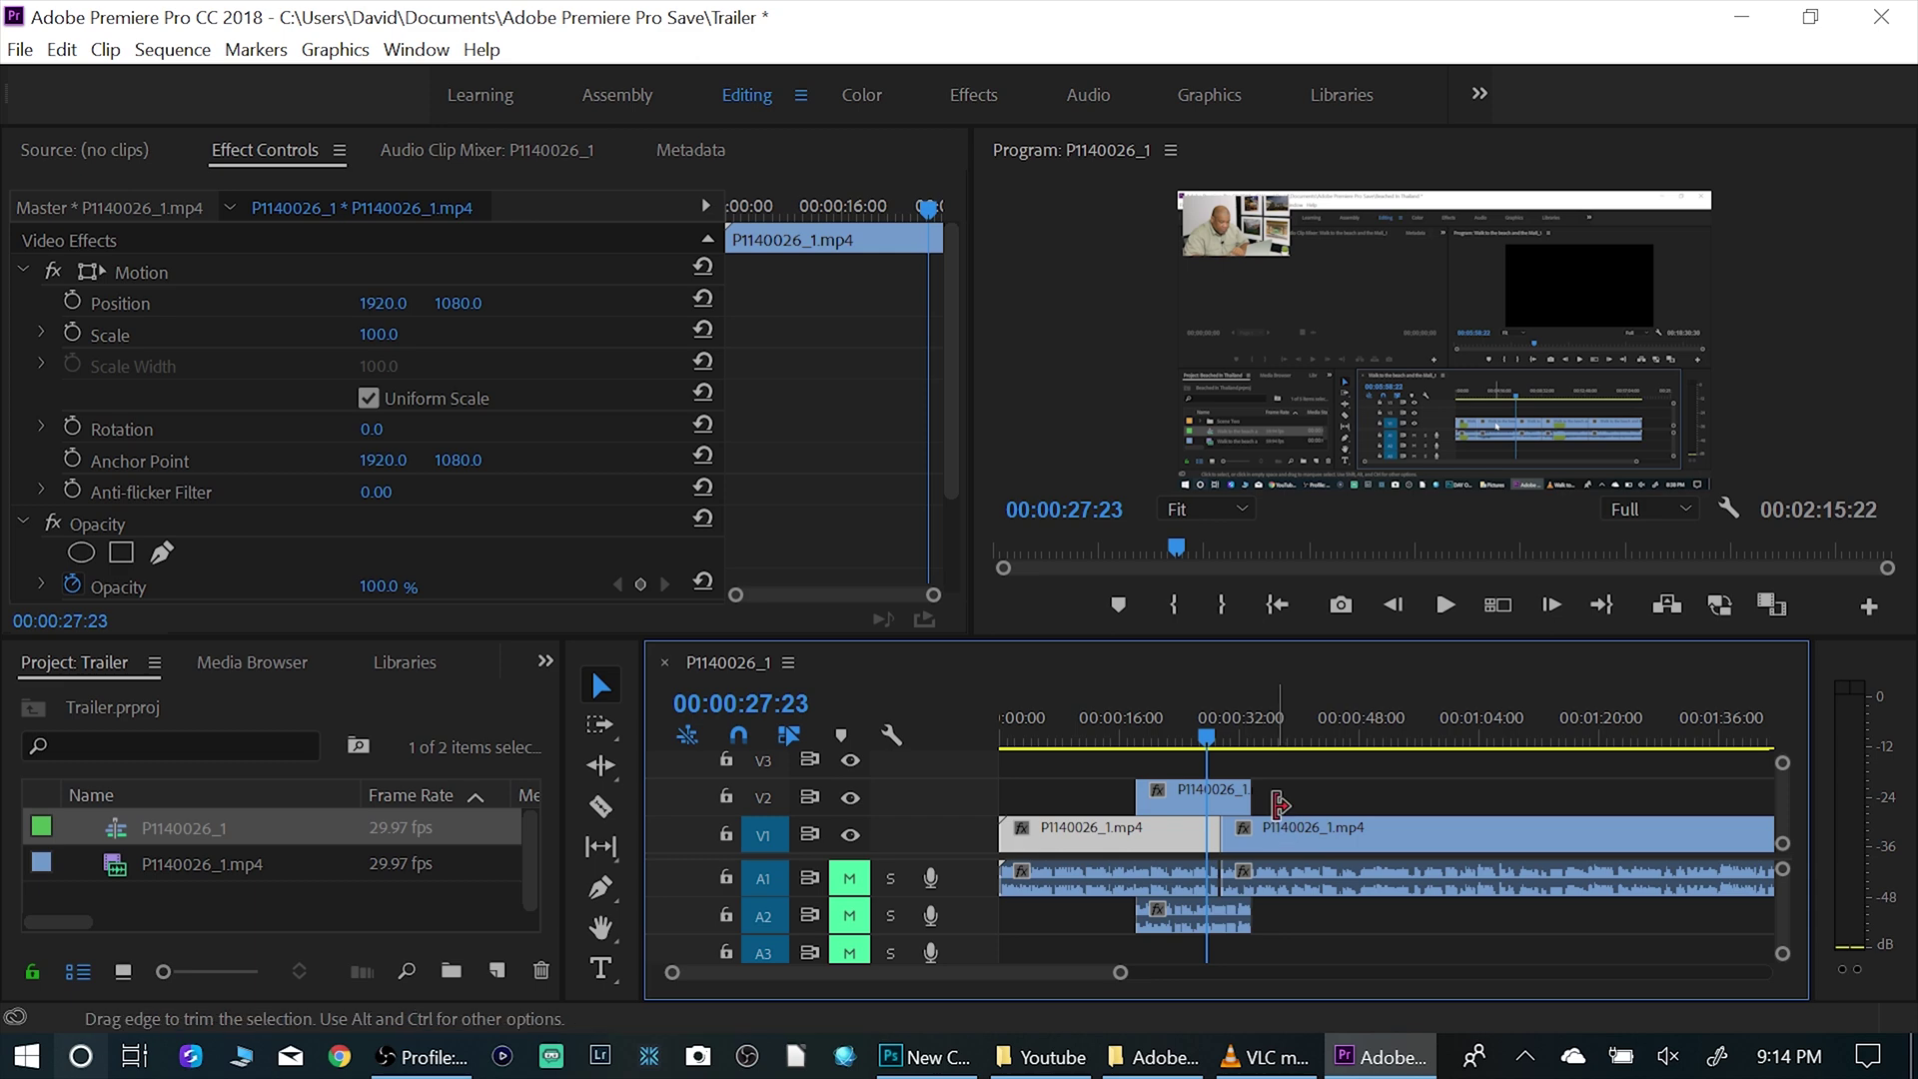
Select the V2 clip plus the later V1 clip, its A1 audio and the A2 audio
{"action": "left_click", "coordinate": [1221, 789]}
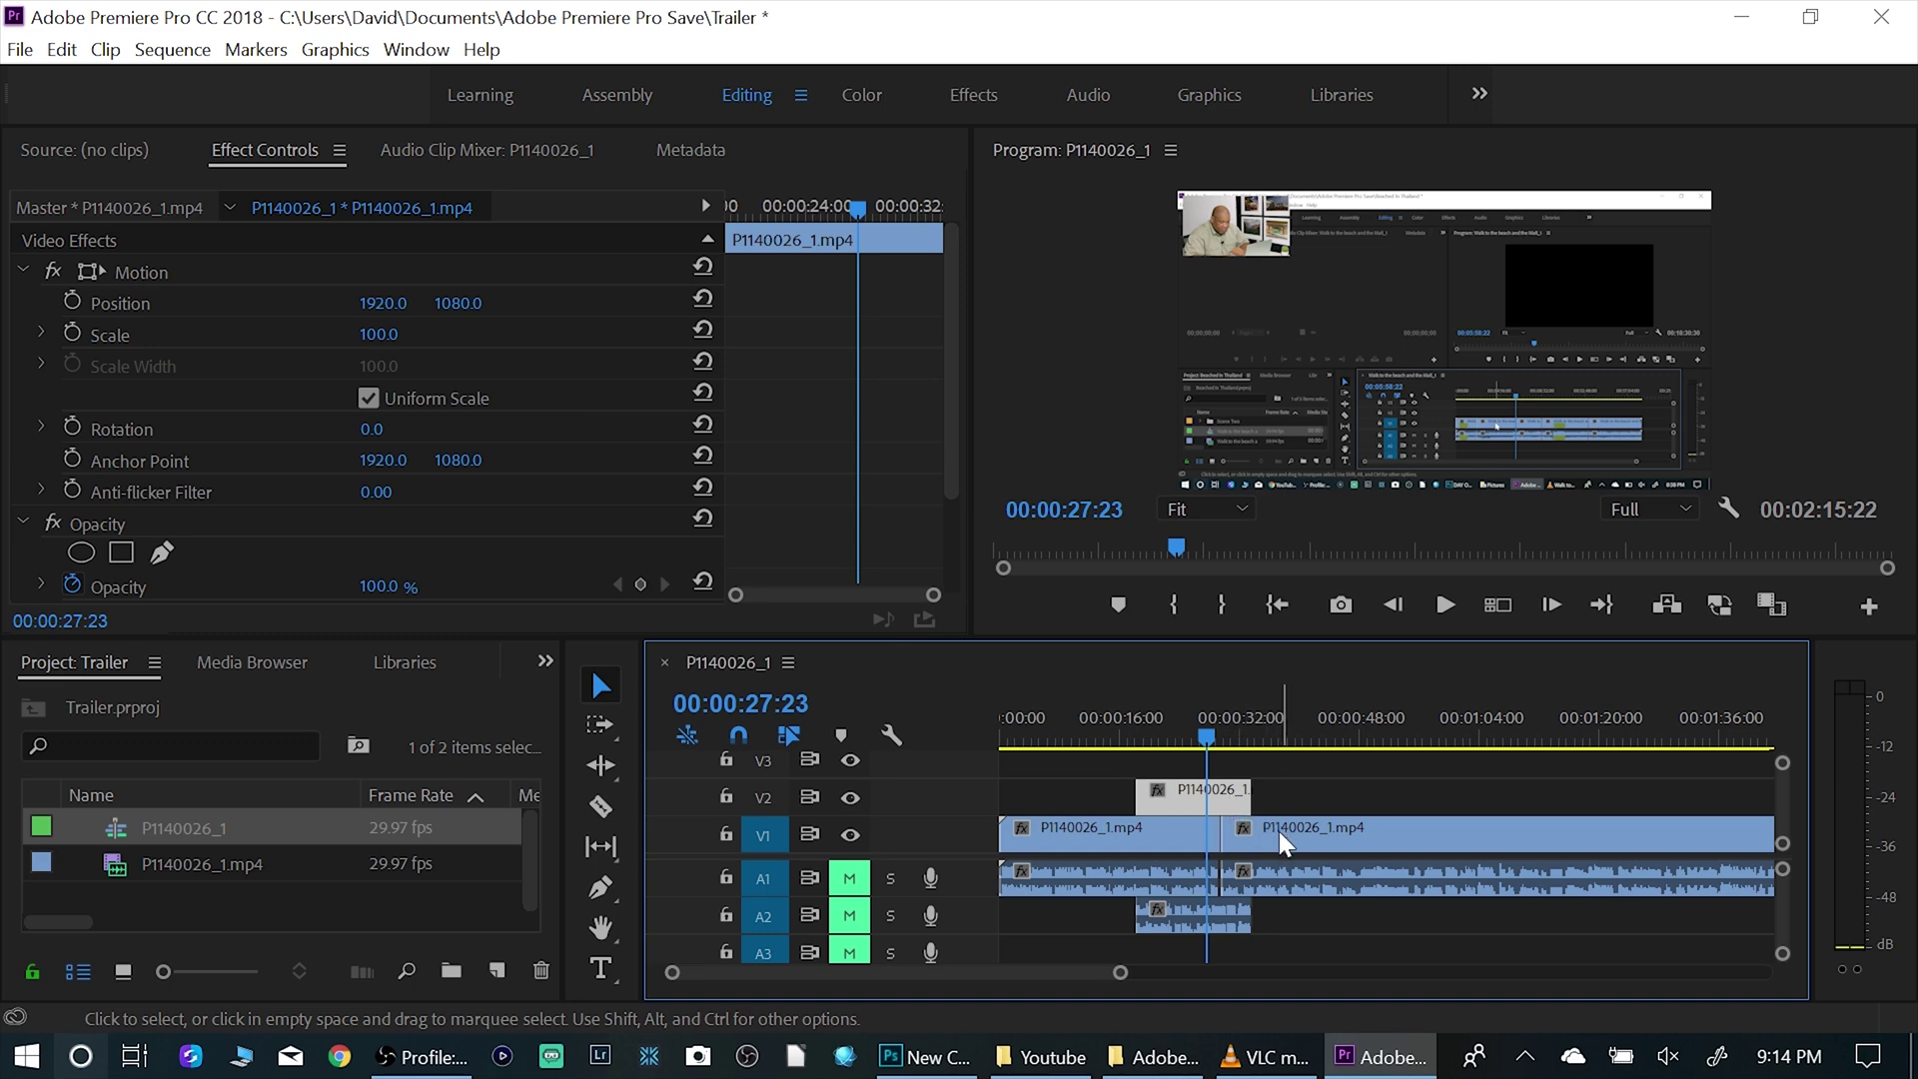
{"action": "left_click", "coordinate": [1286, 831], "text": "ctrl"}
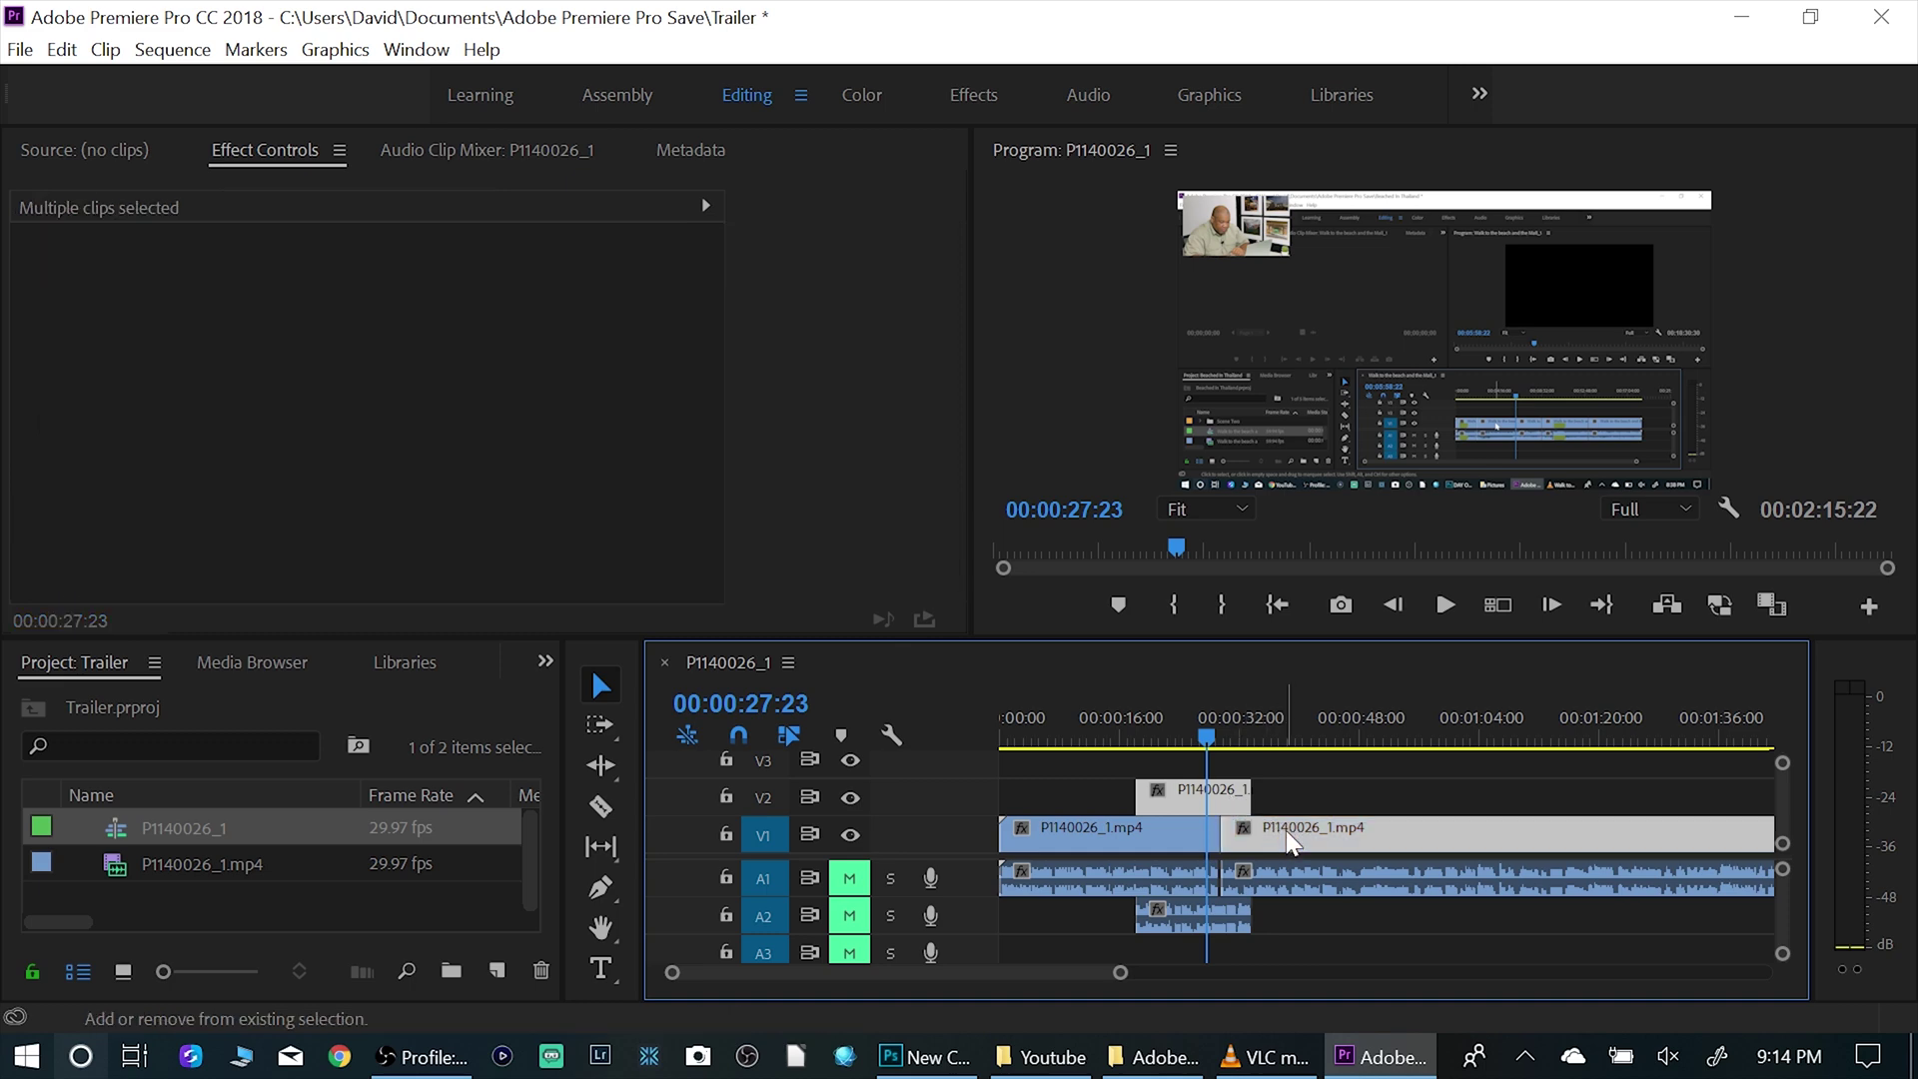
{"action": "left_click", "coordinate": [1293, 873], "text": "ctrl"}
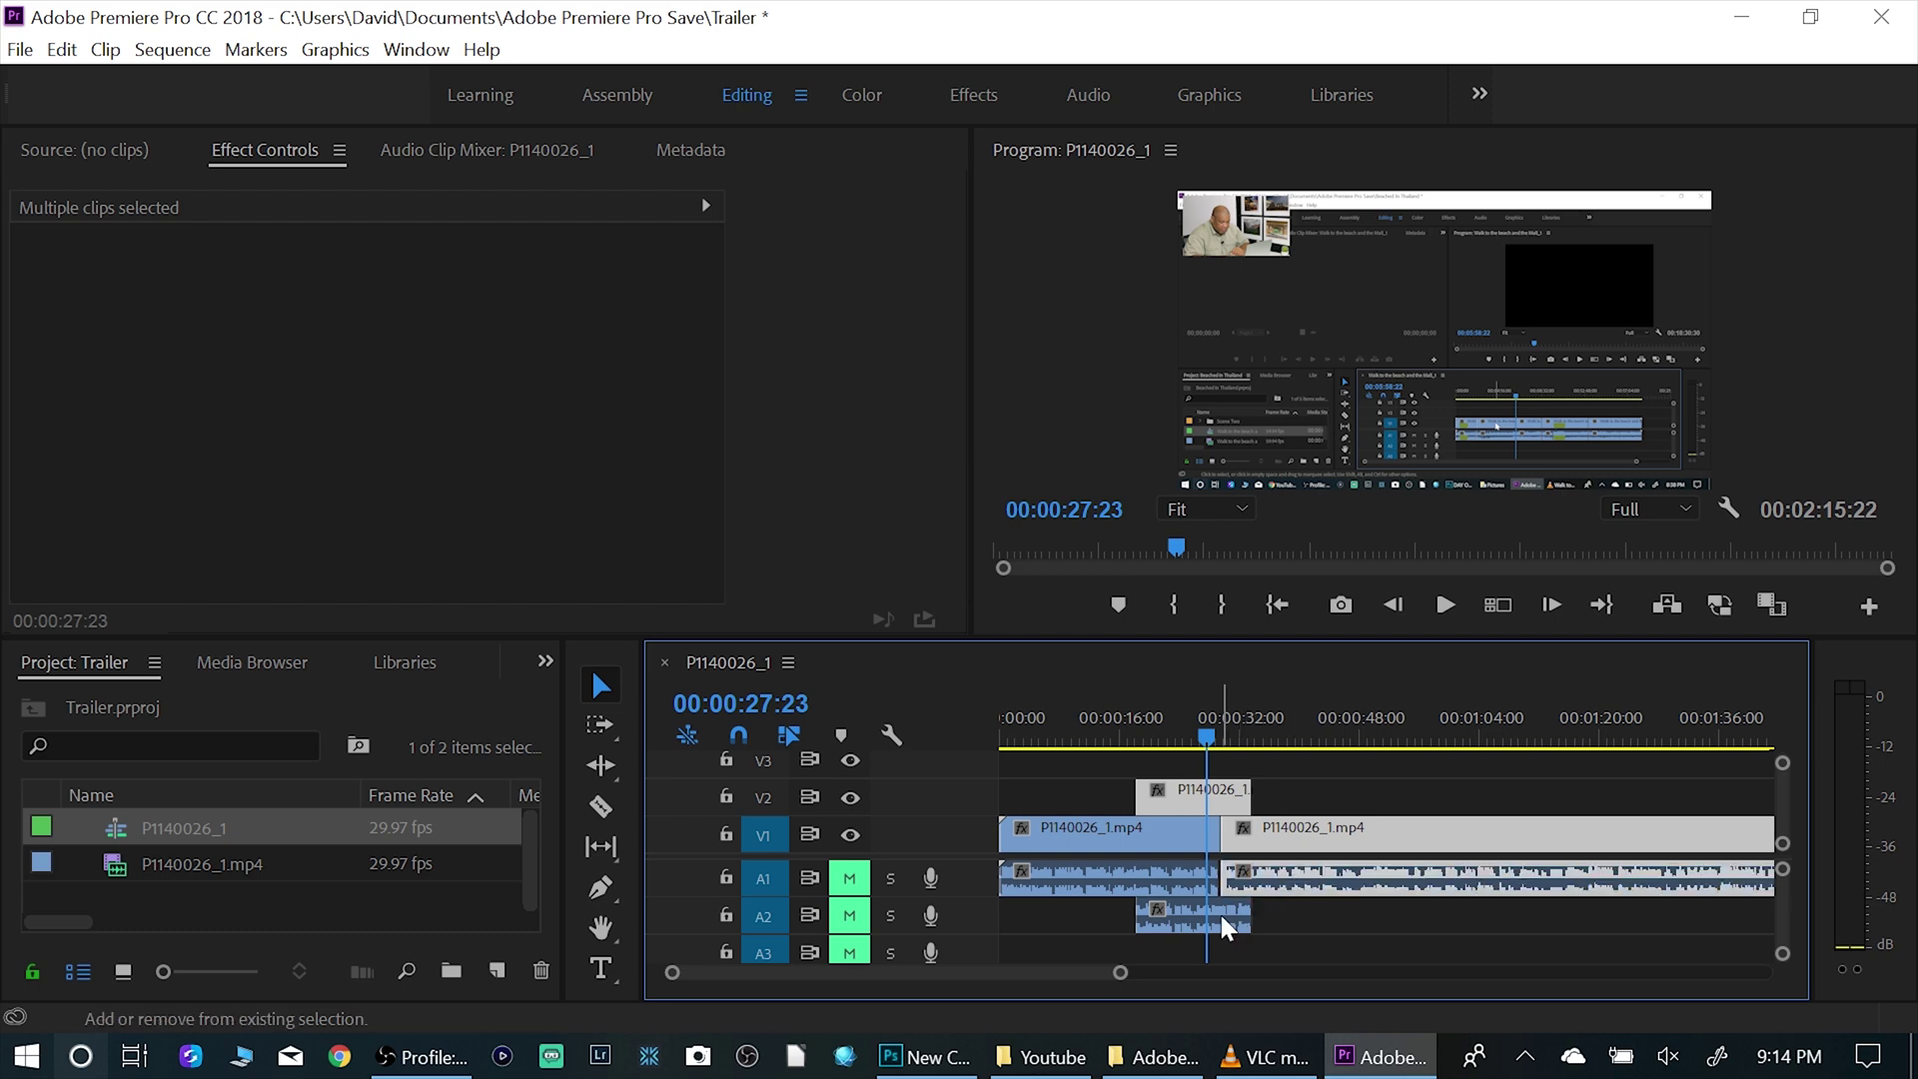
{"action": "left_click", "coordinate": [1222, 915], "text": "ctrl"}
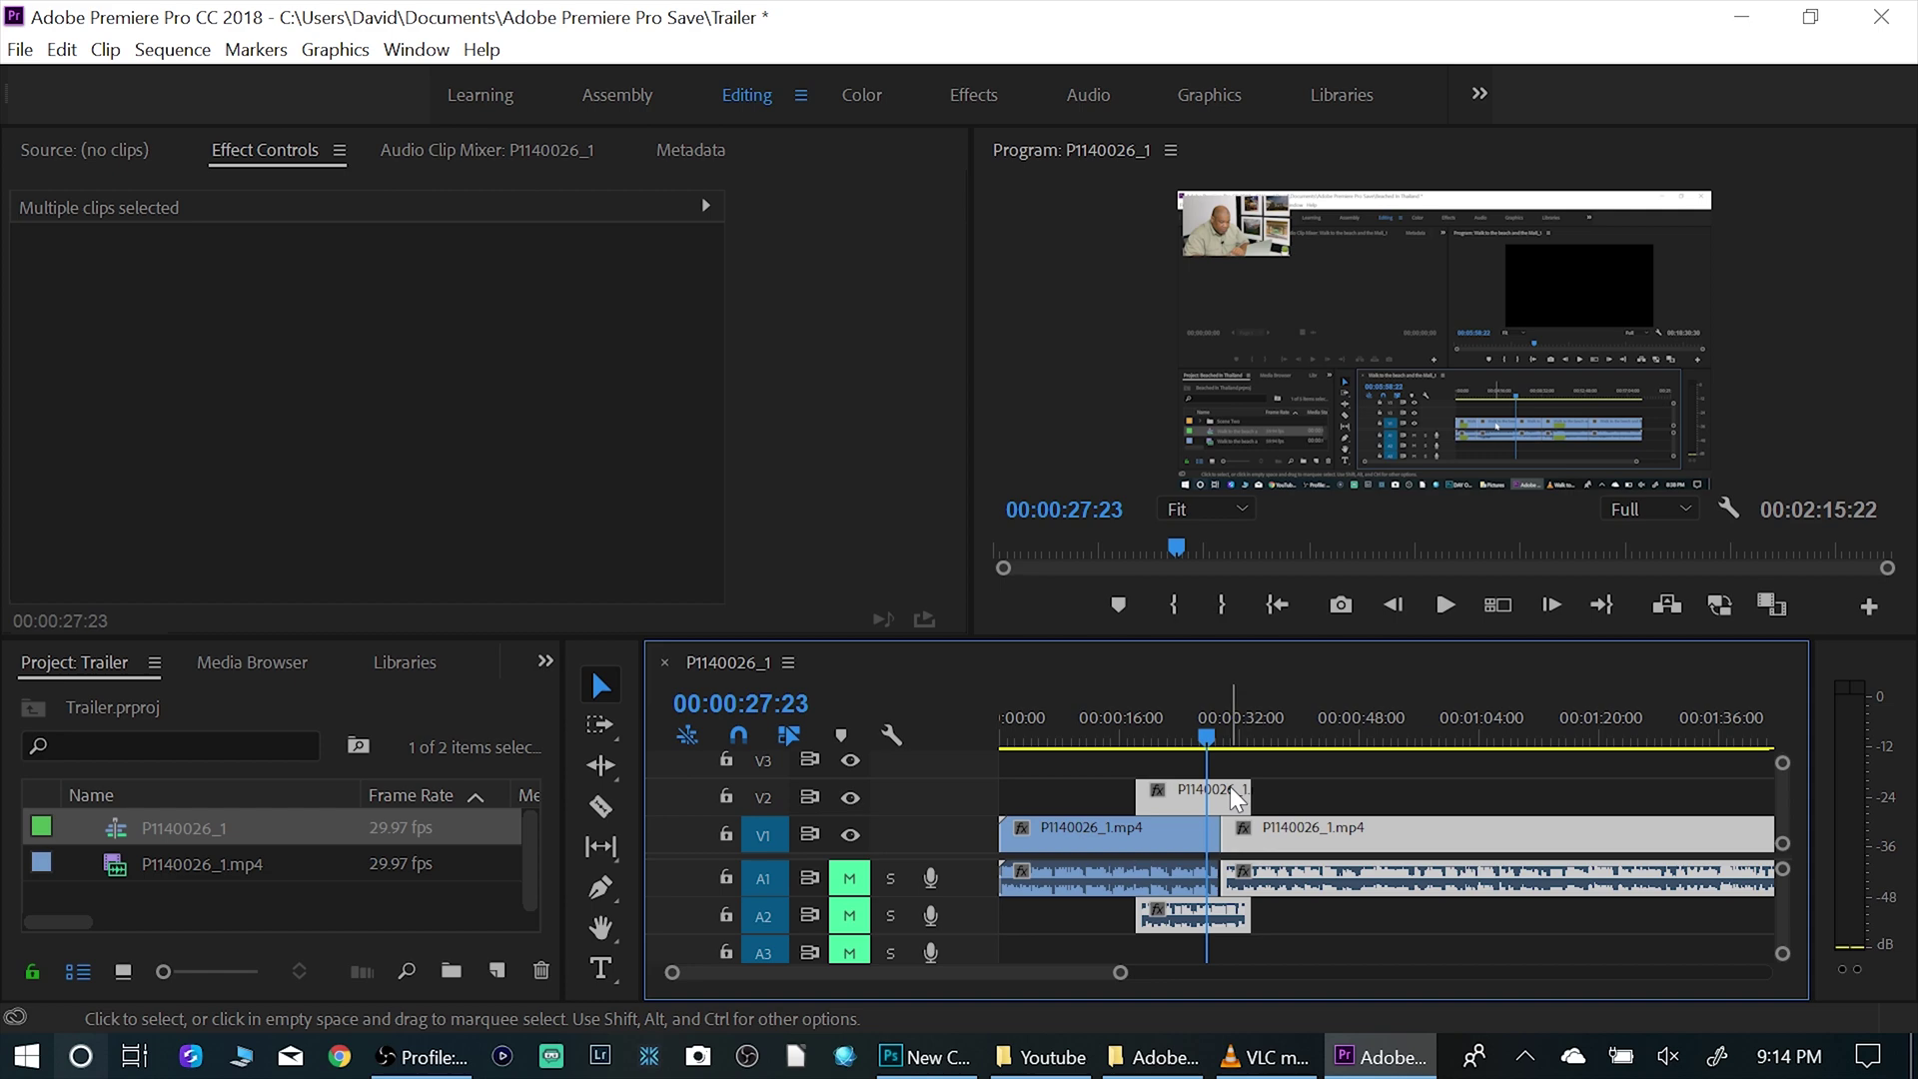
Drag the selected clips later, then back slightly so a short gap follows the first clip
{"action": "left_click_drag", "start_coordinate": [1236, 797], "coordinate": [1239, 822]}
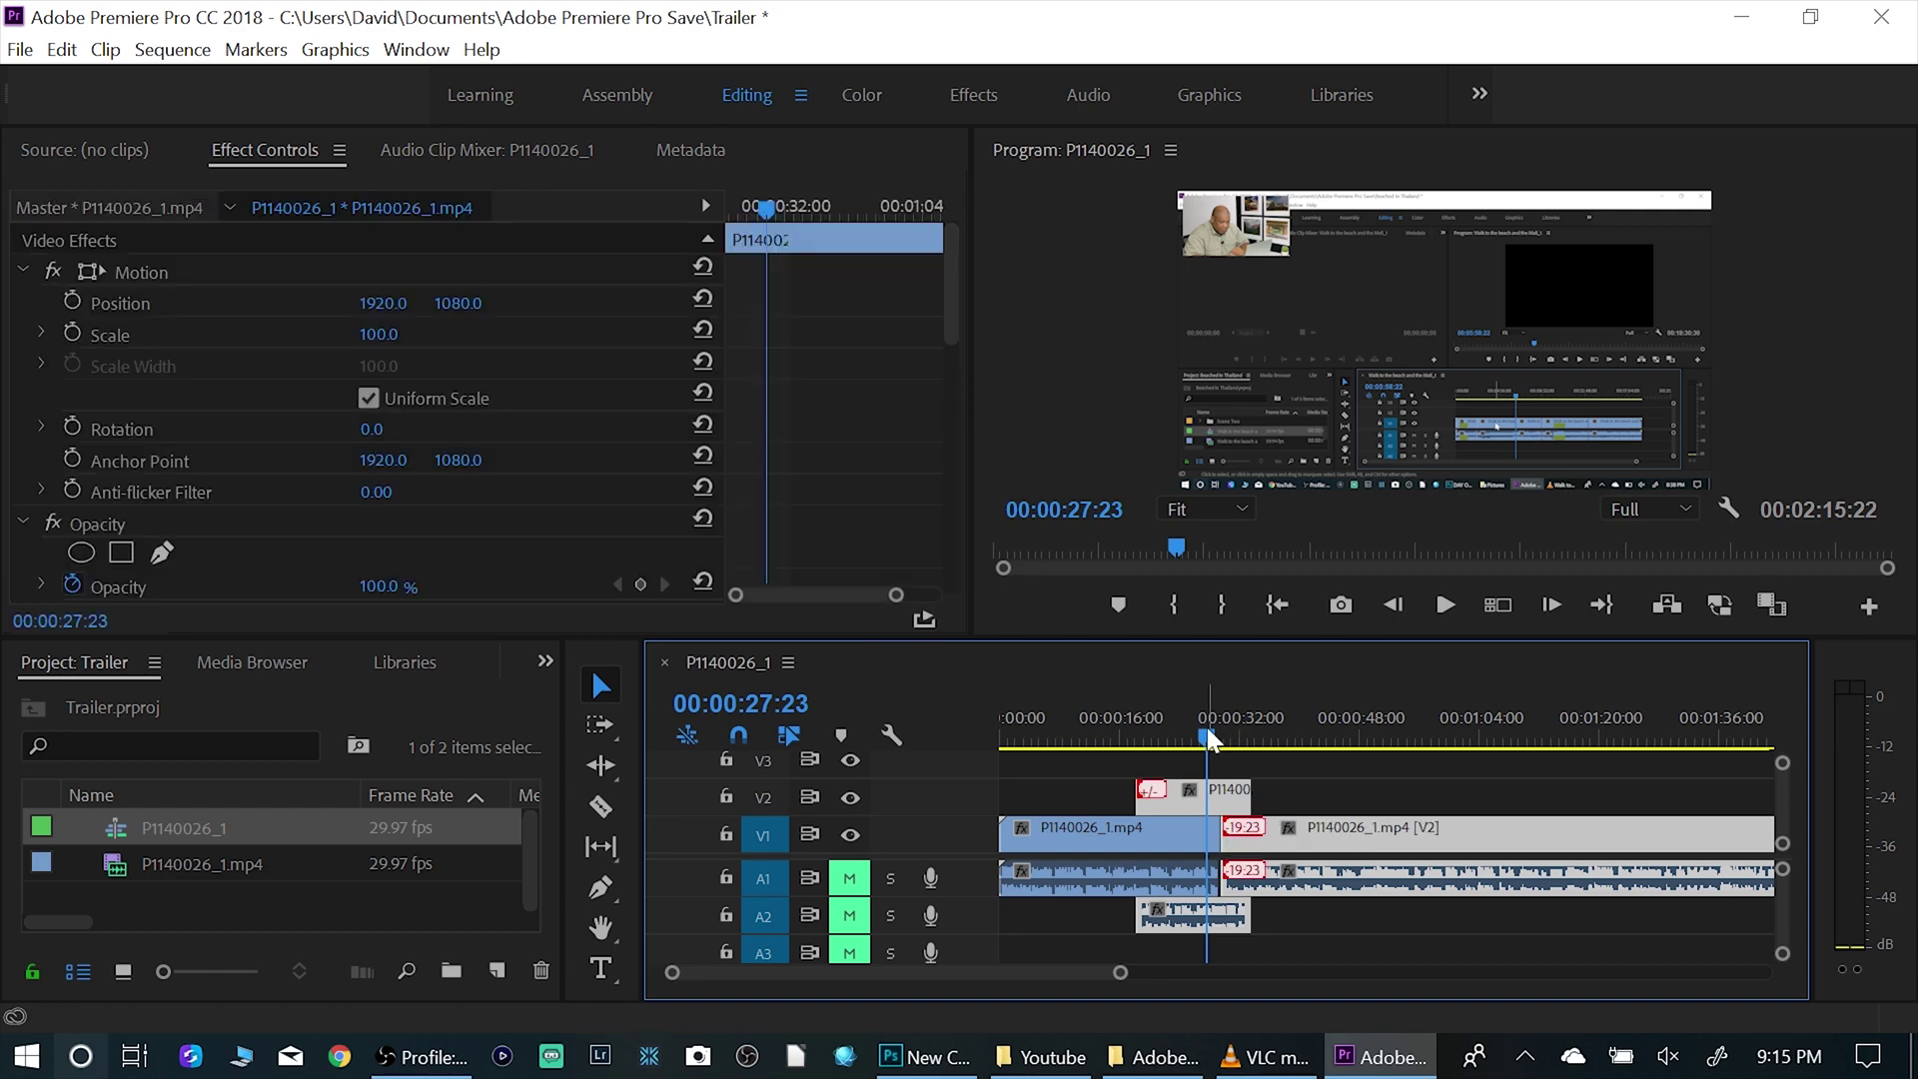
{"action": "left_click_drag", "start_coordinate": [1189, 799], "coordinate": [1371, 802]}
{"action": "left_click_drag", "start_coordinate": [1559, 819], "coordinate": [1275, 795]}
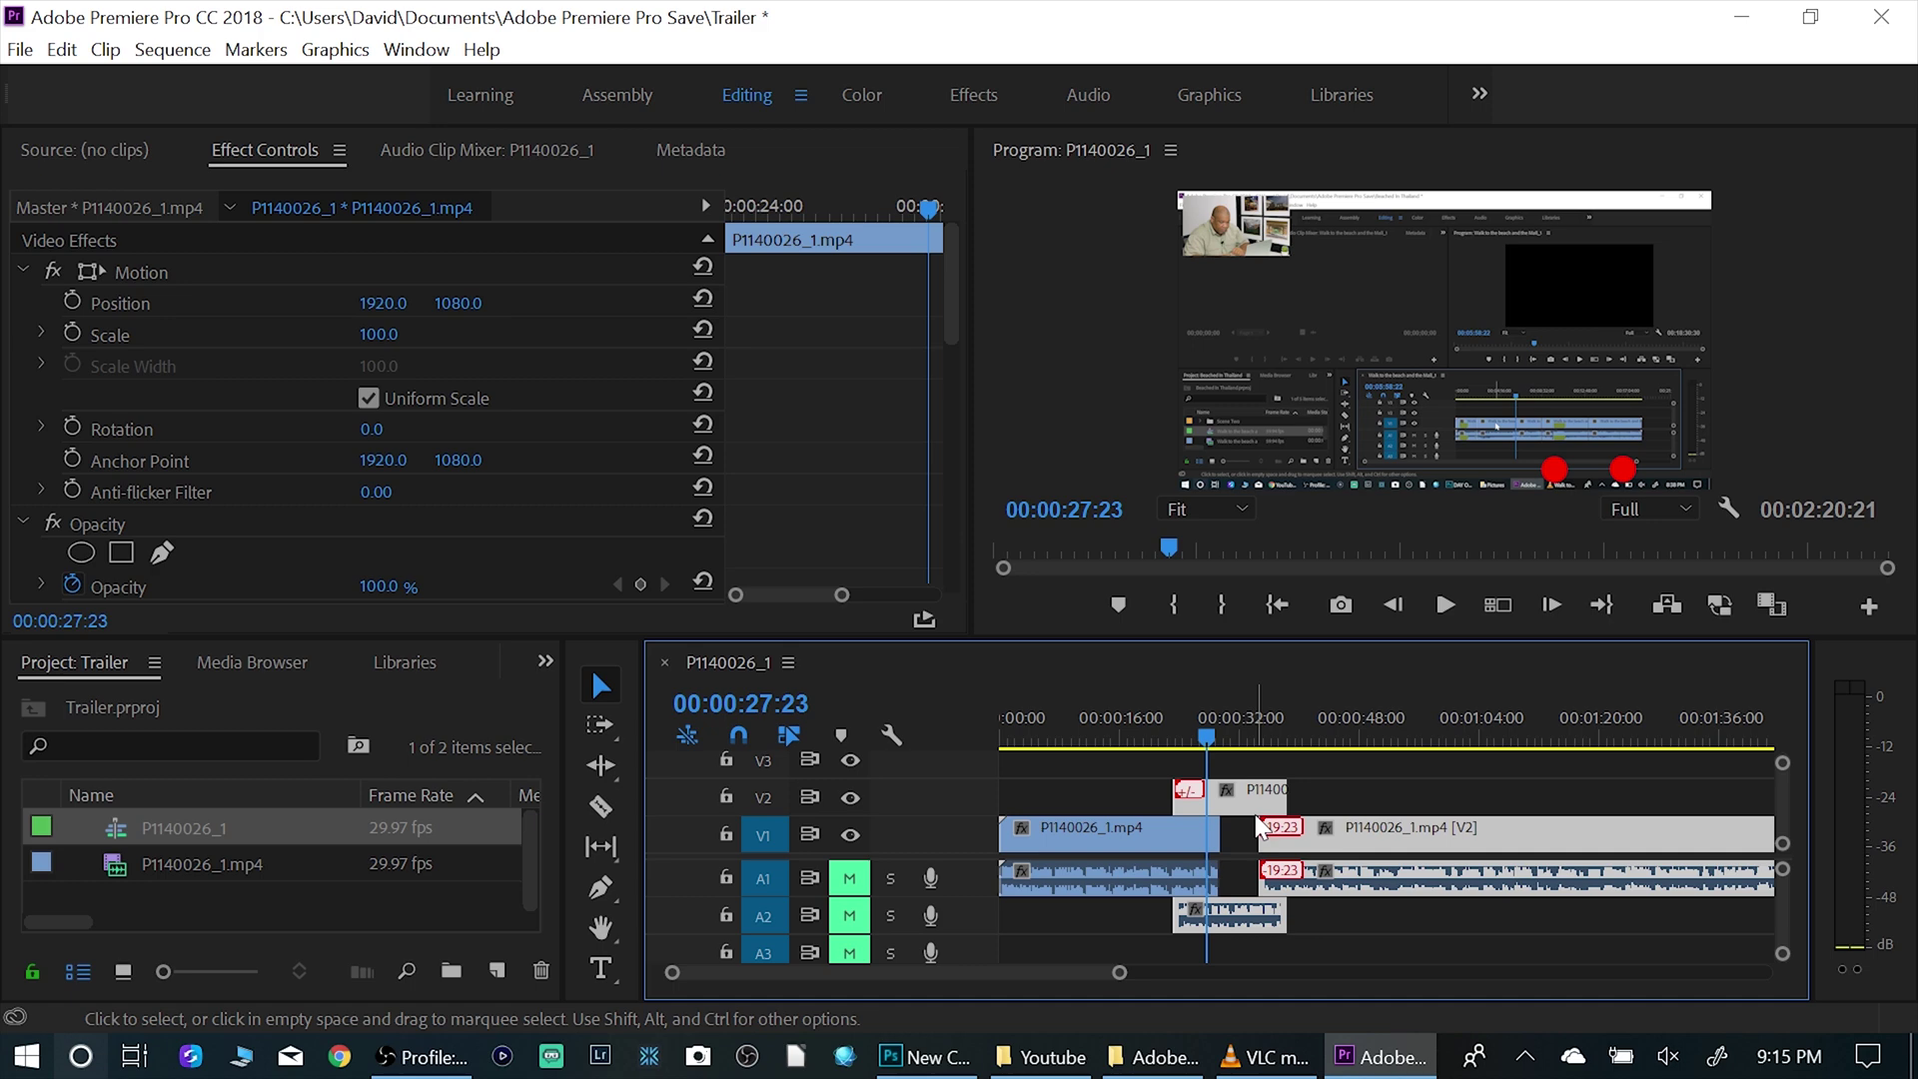
Select the V2, A1 and first V1 clips individually to check which still move together
{"action": "left_click", "coordinate": [1259, 804], "text": "ctrl"}
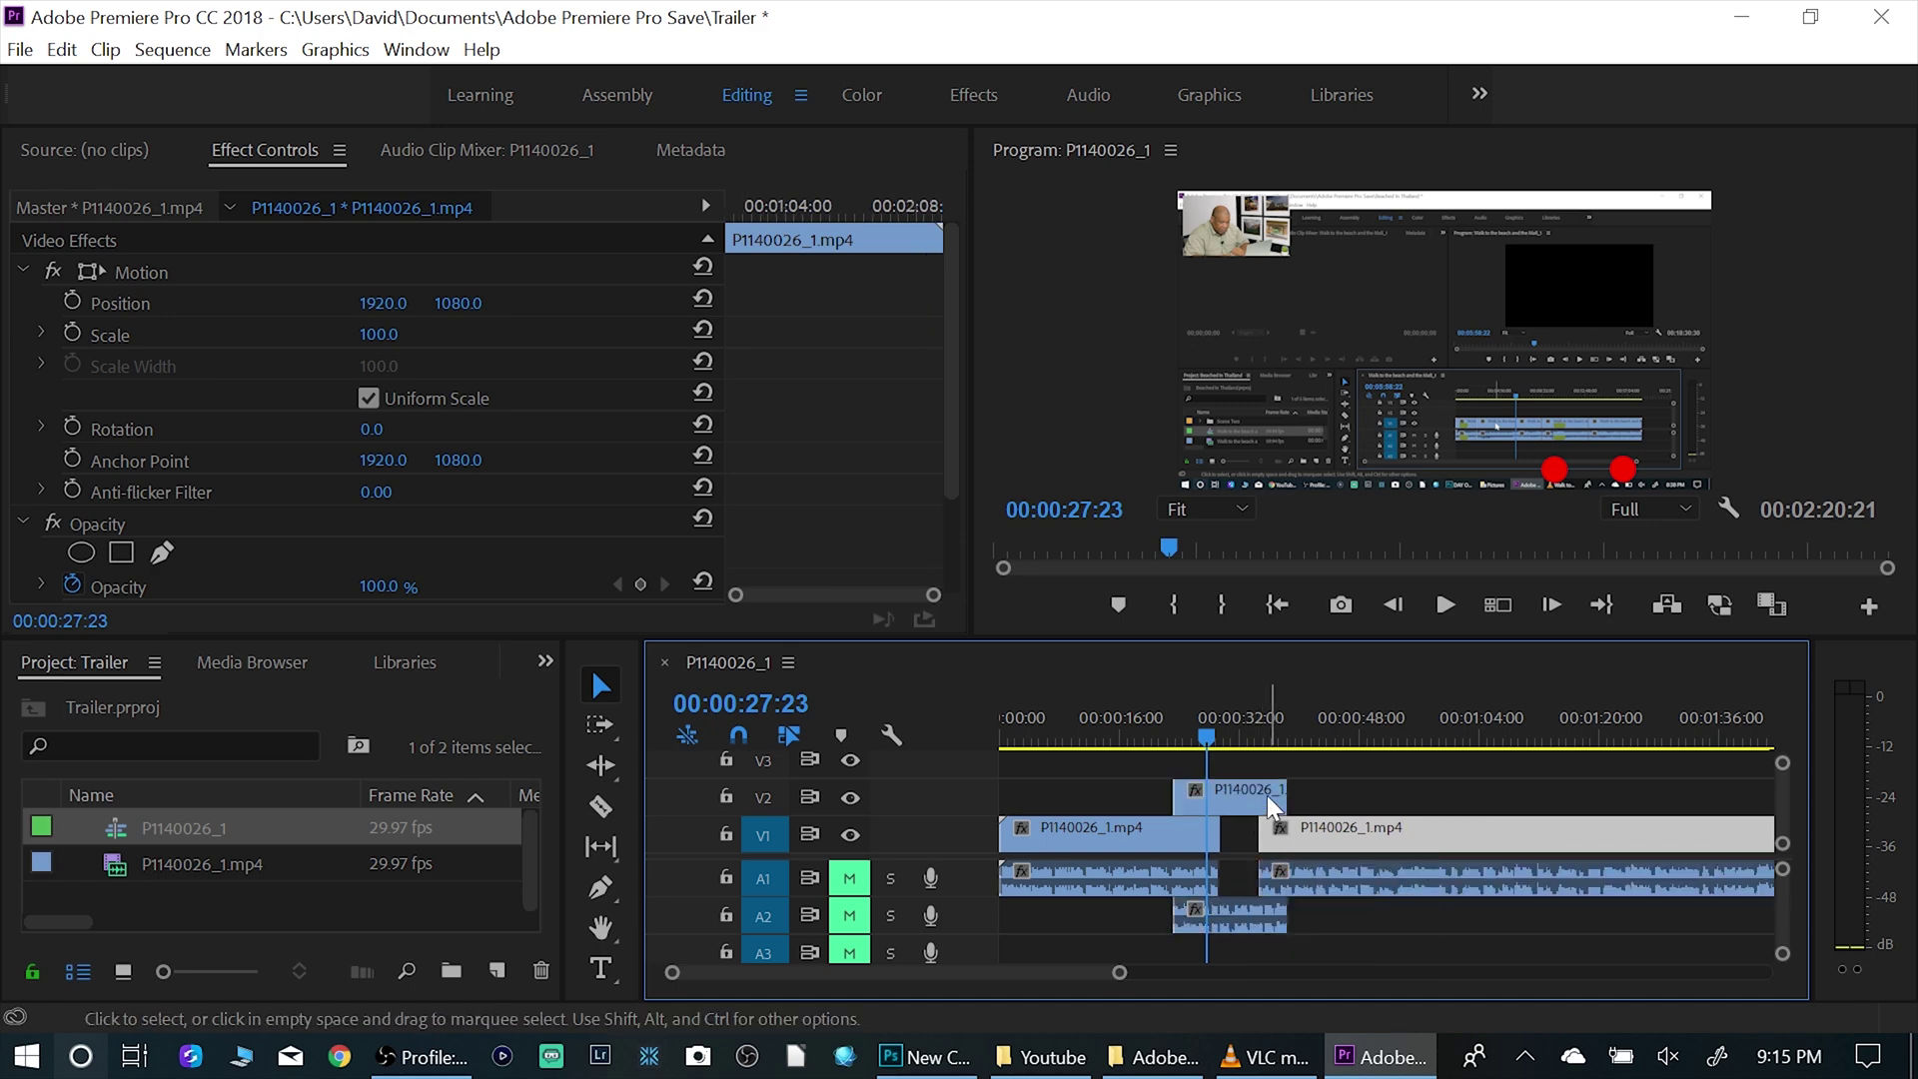
{"action": "left_click", "coordinate": [1267, 795]}
{"action": "left_click", "coordinate": [1345, 877]}
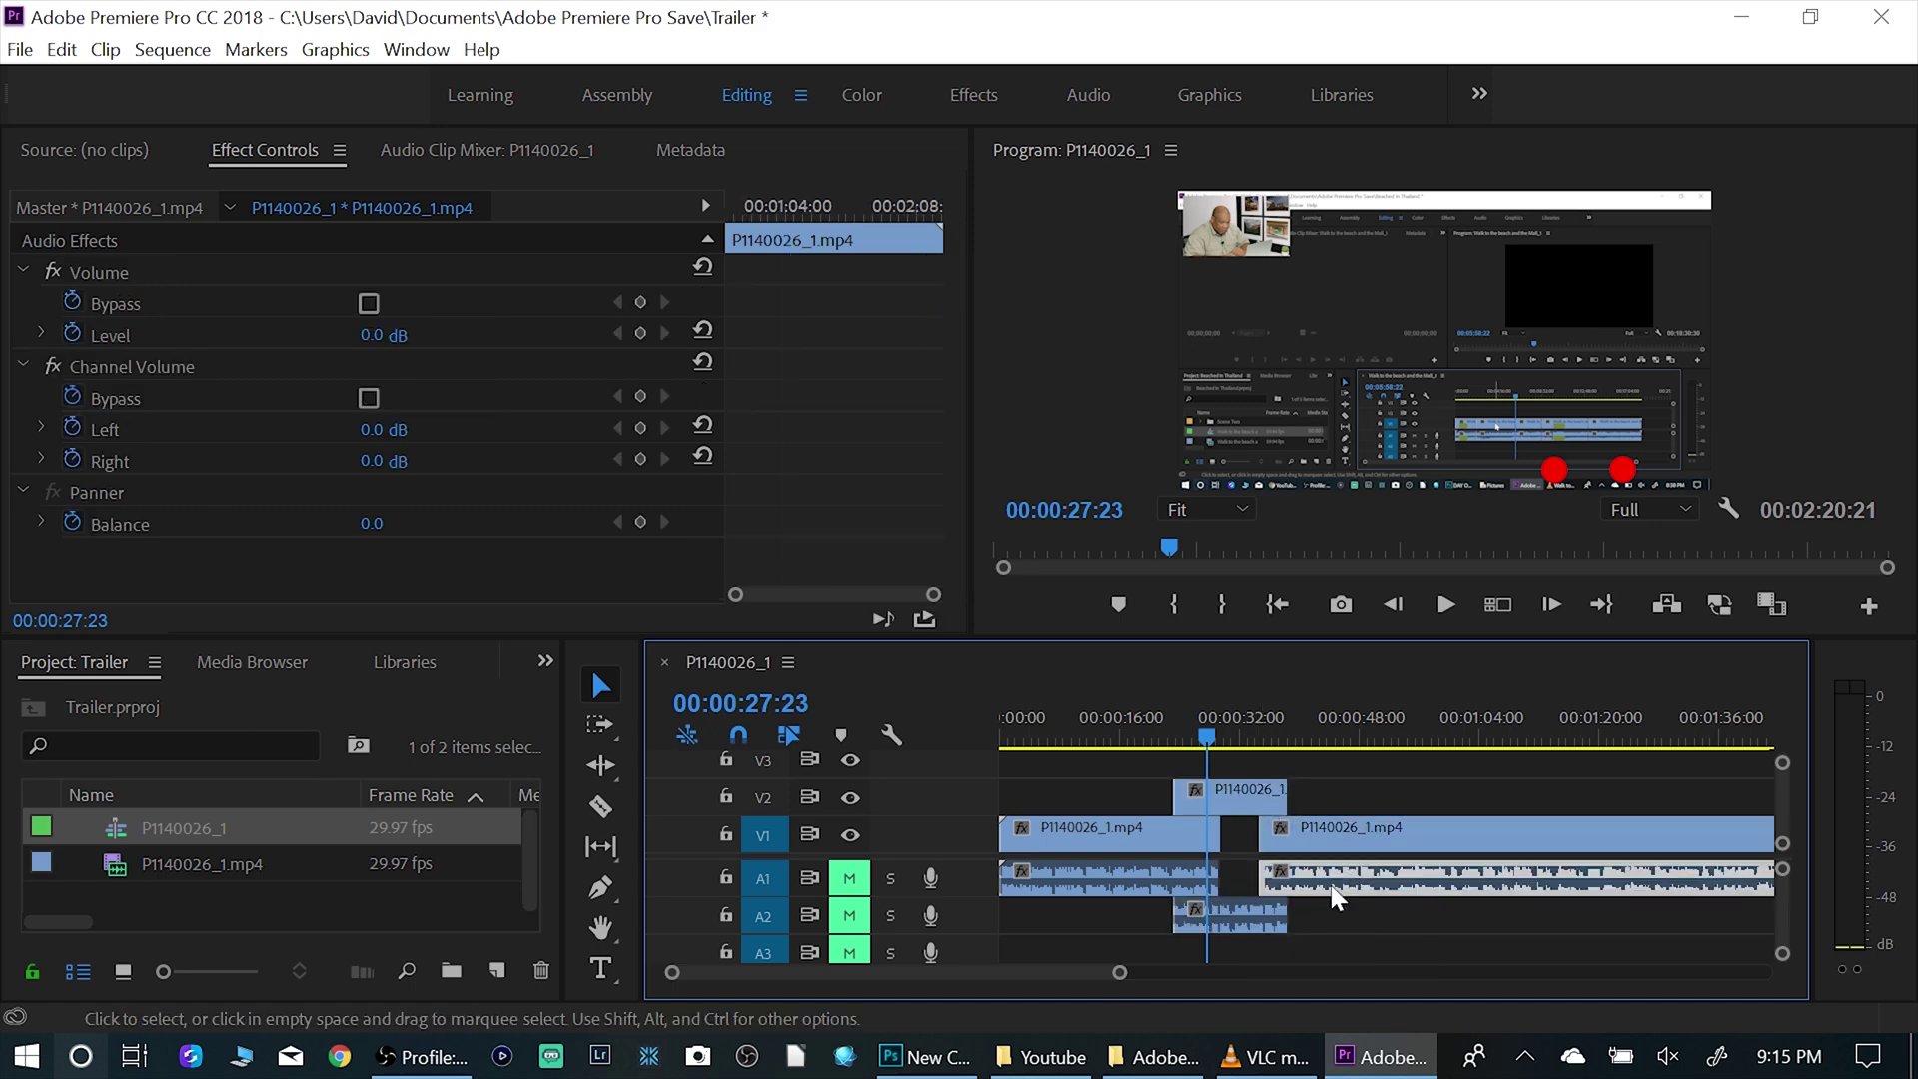
{"action": "left_click", "coordinate": [1164, 882]}
{"action": "left_click", "coordinate": [1160, 842]}
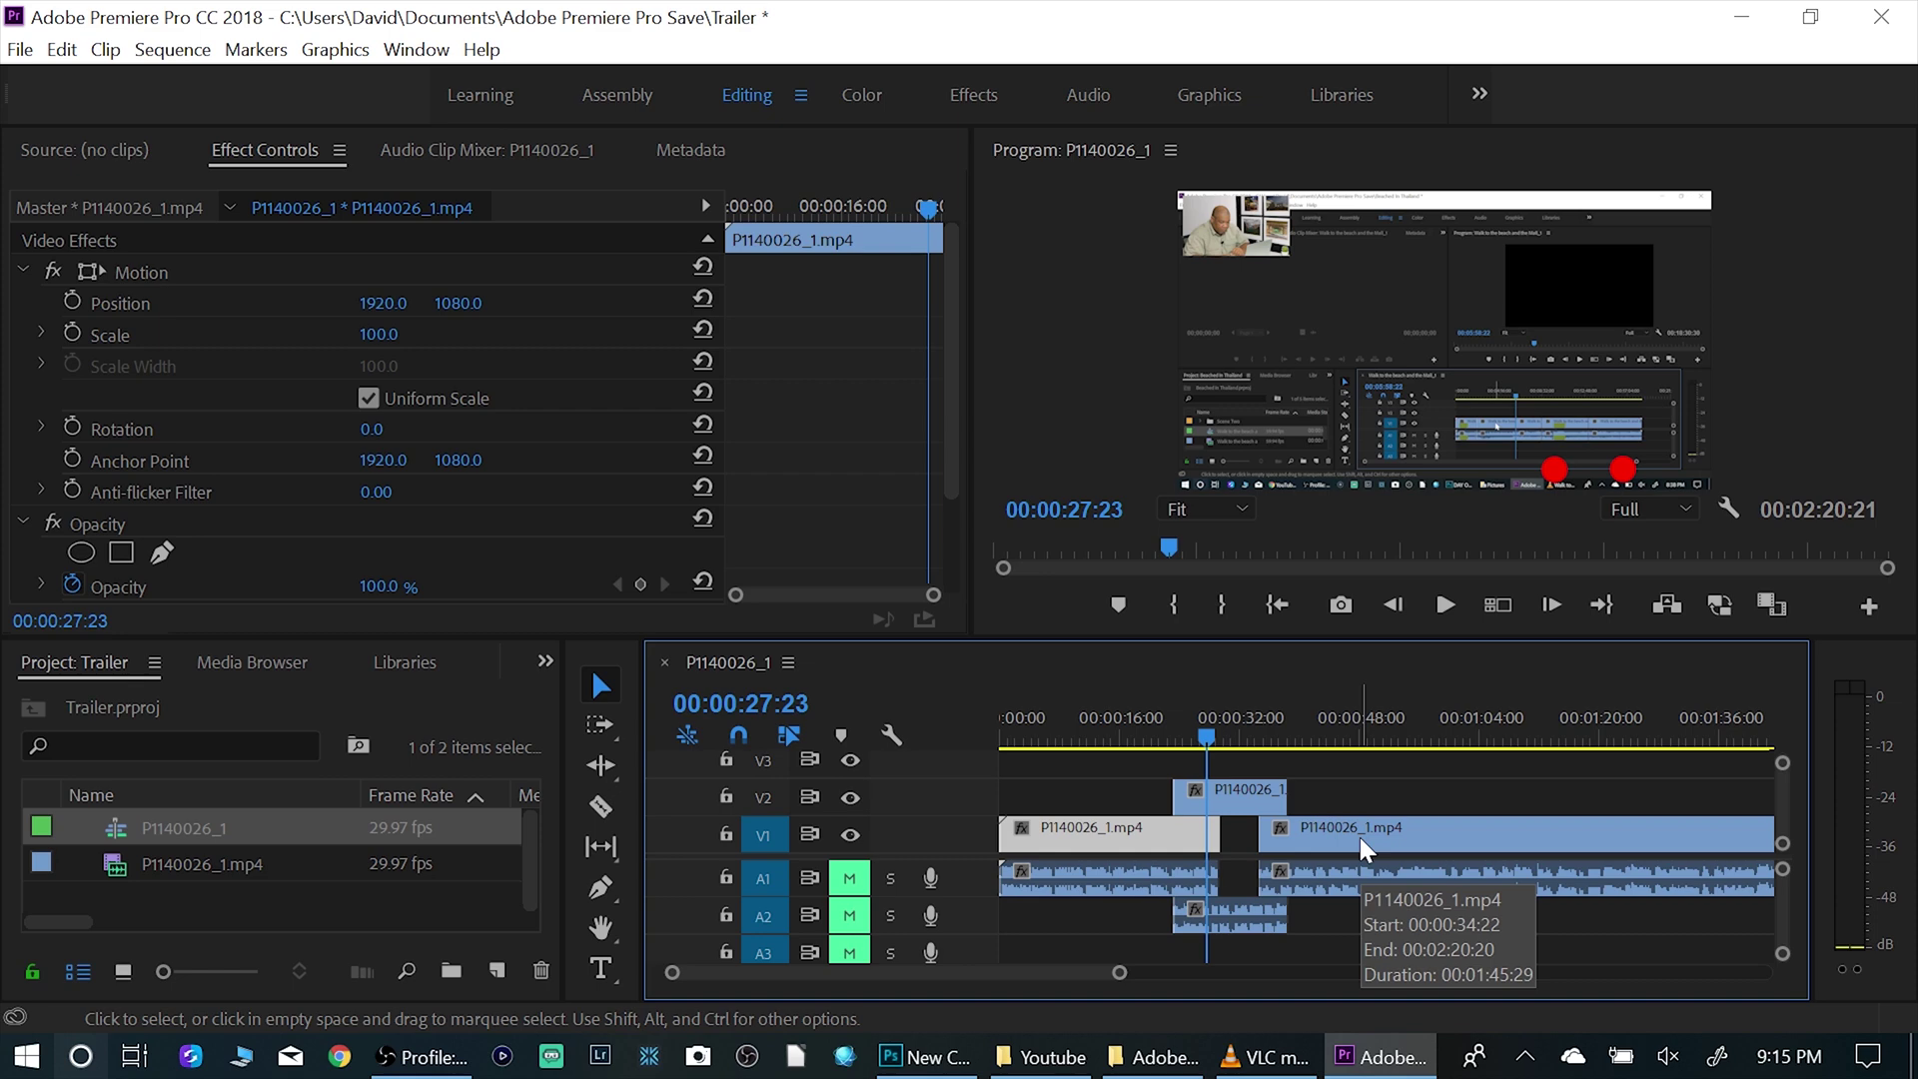
{"action": "left_click", "coordinate": [1398, 873]}
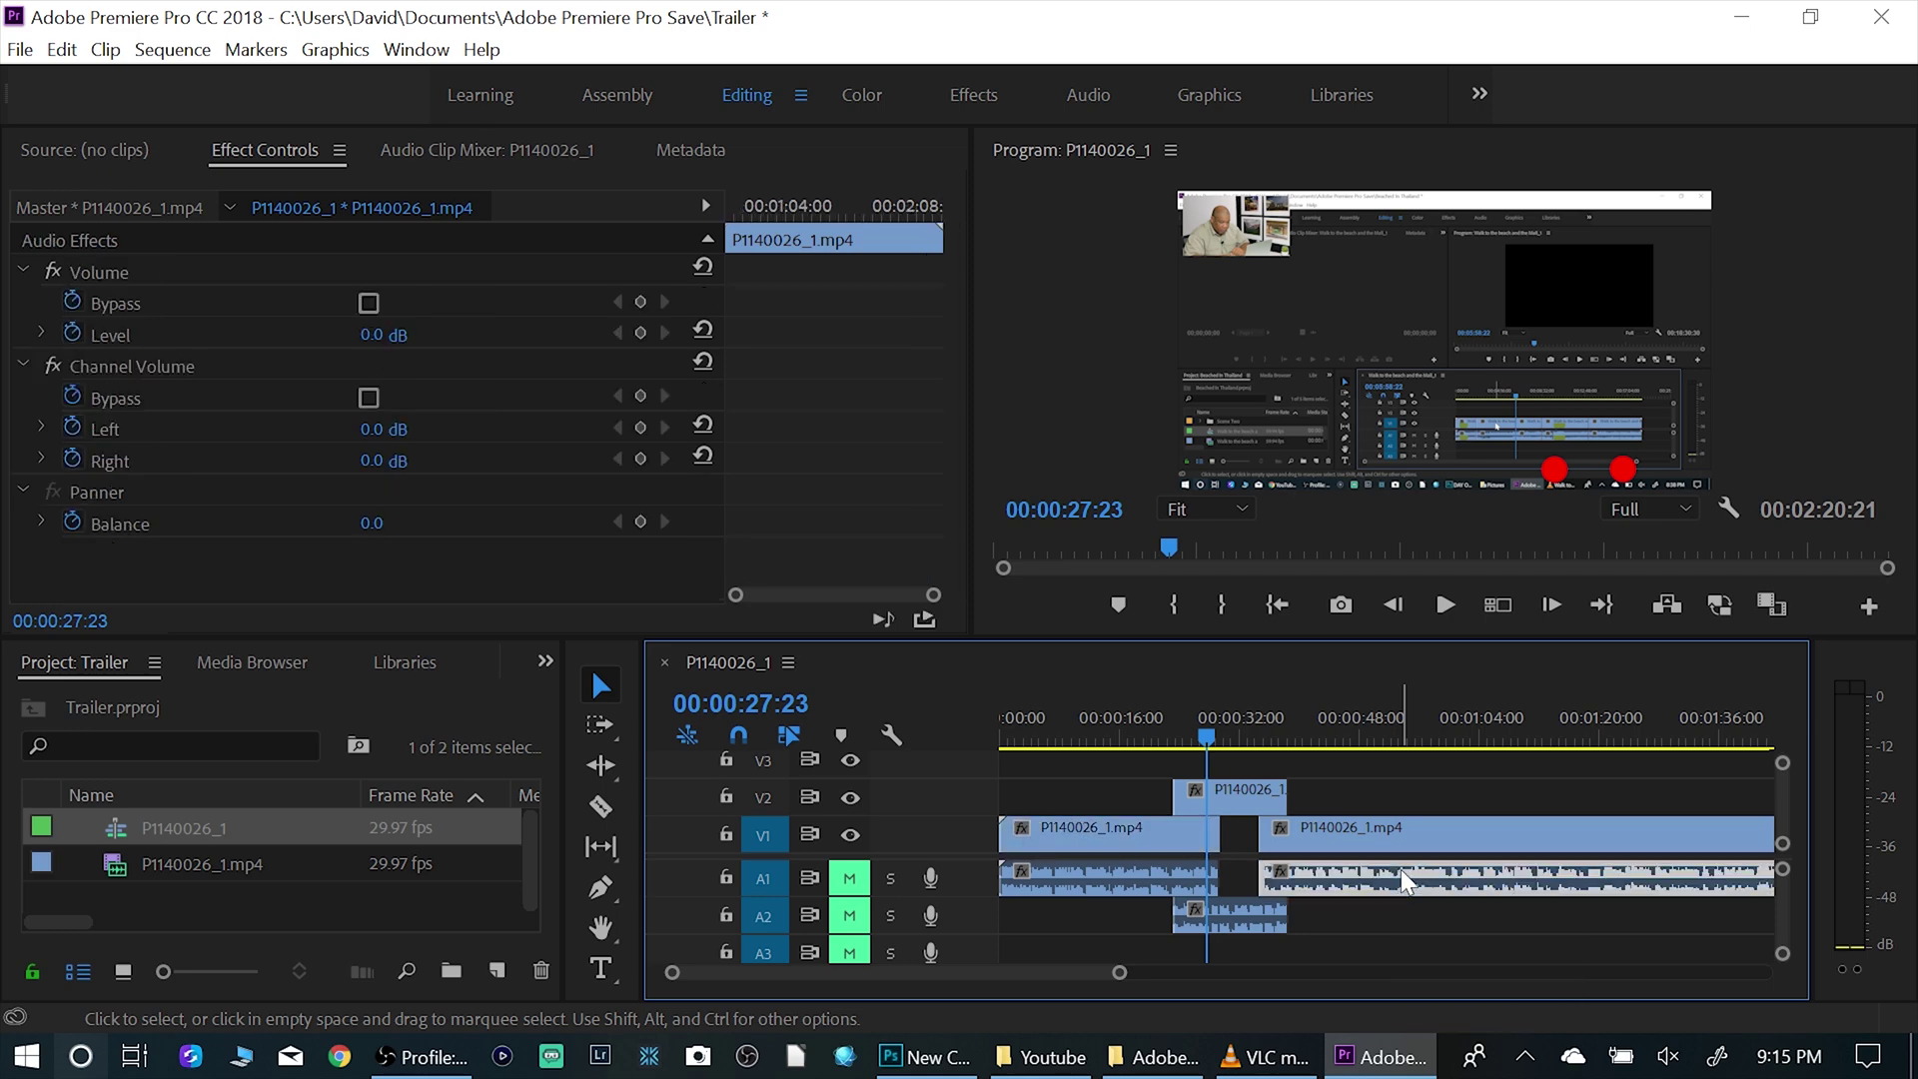
{"action": "left_click", "coordinate": [1239, 796]}
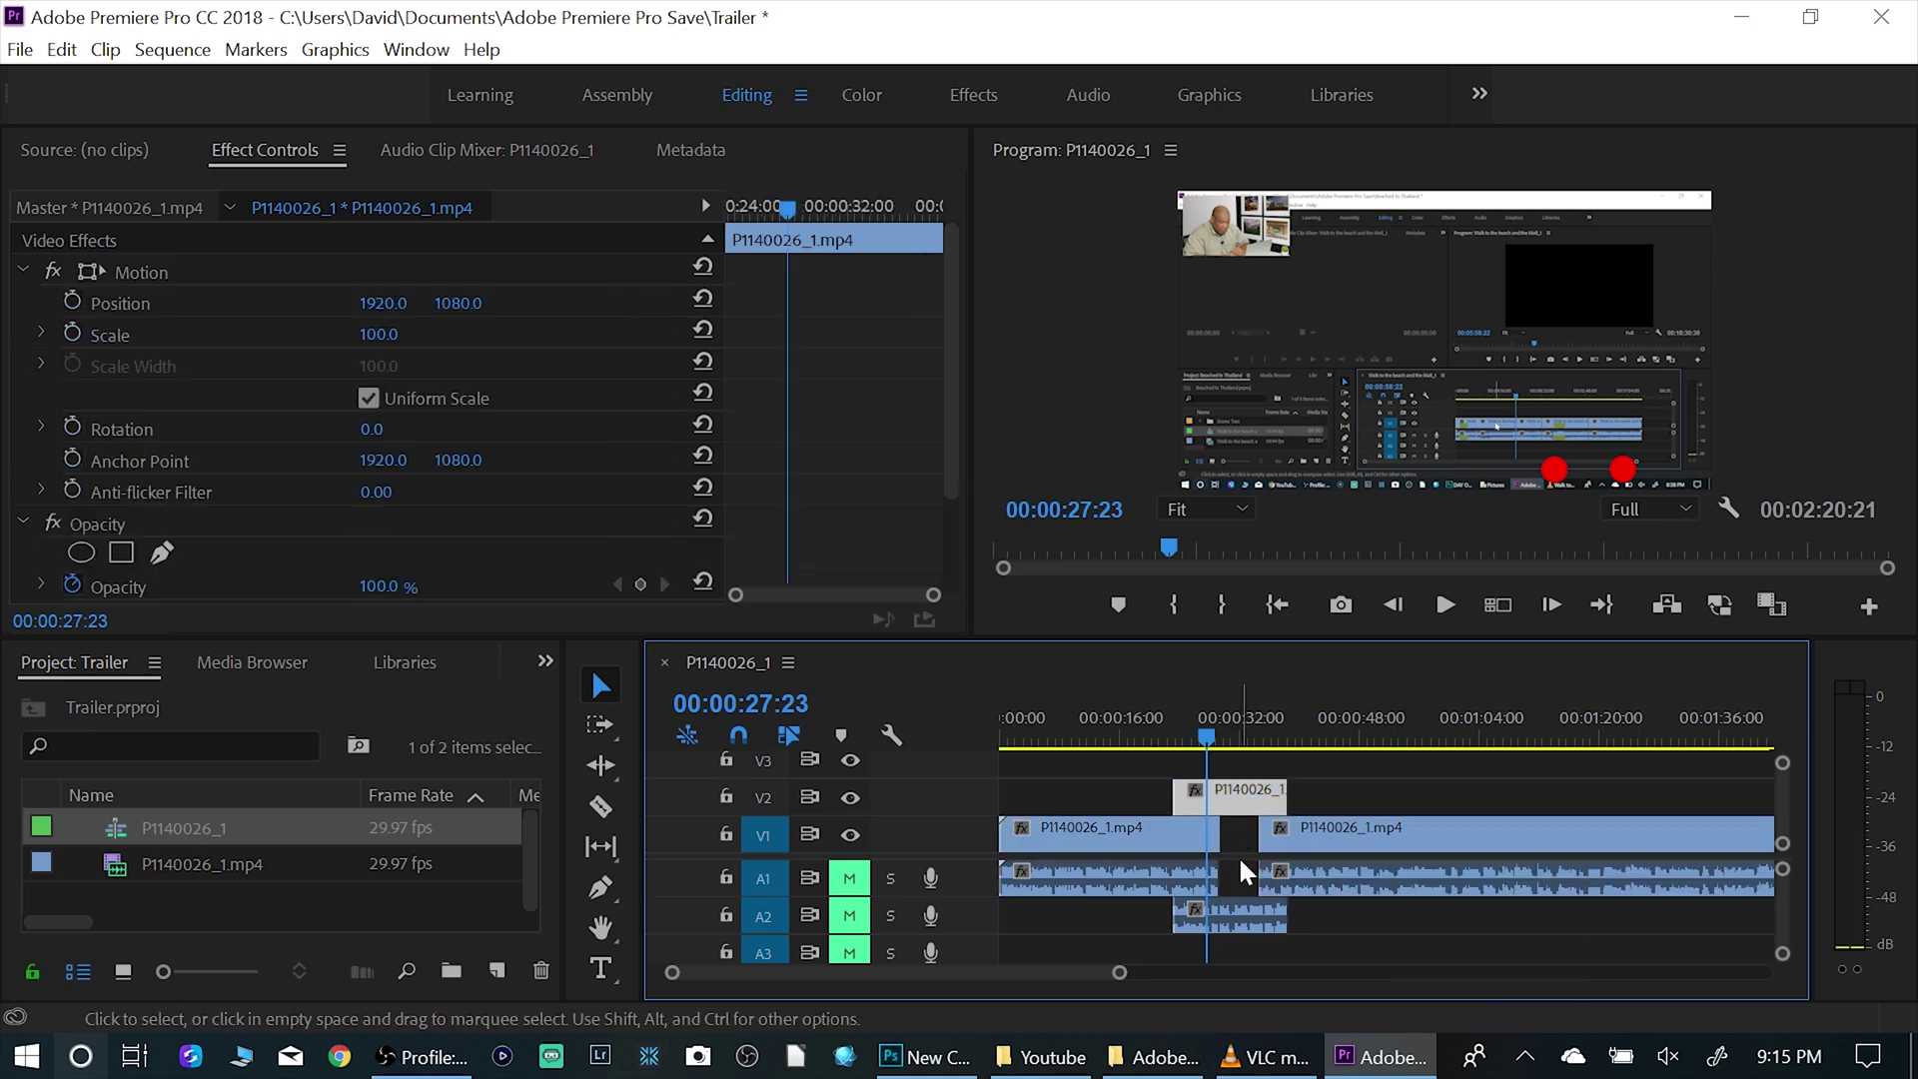
{"action": "left_click", "coordinate": [1241, 917]}
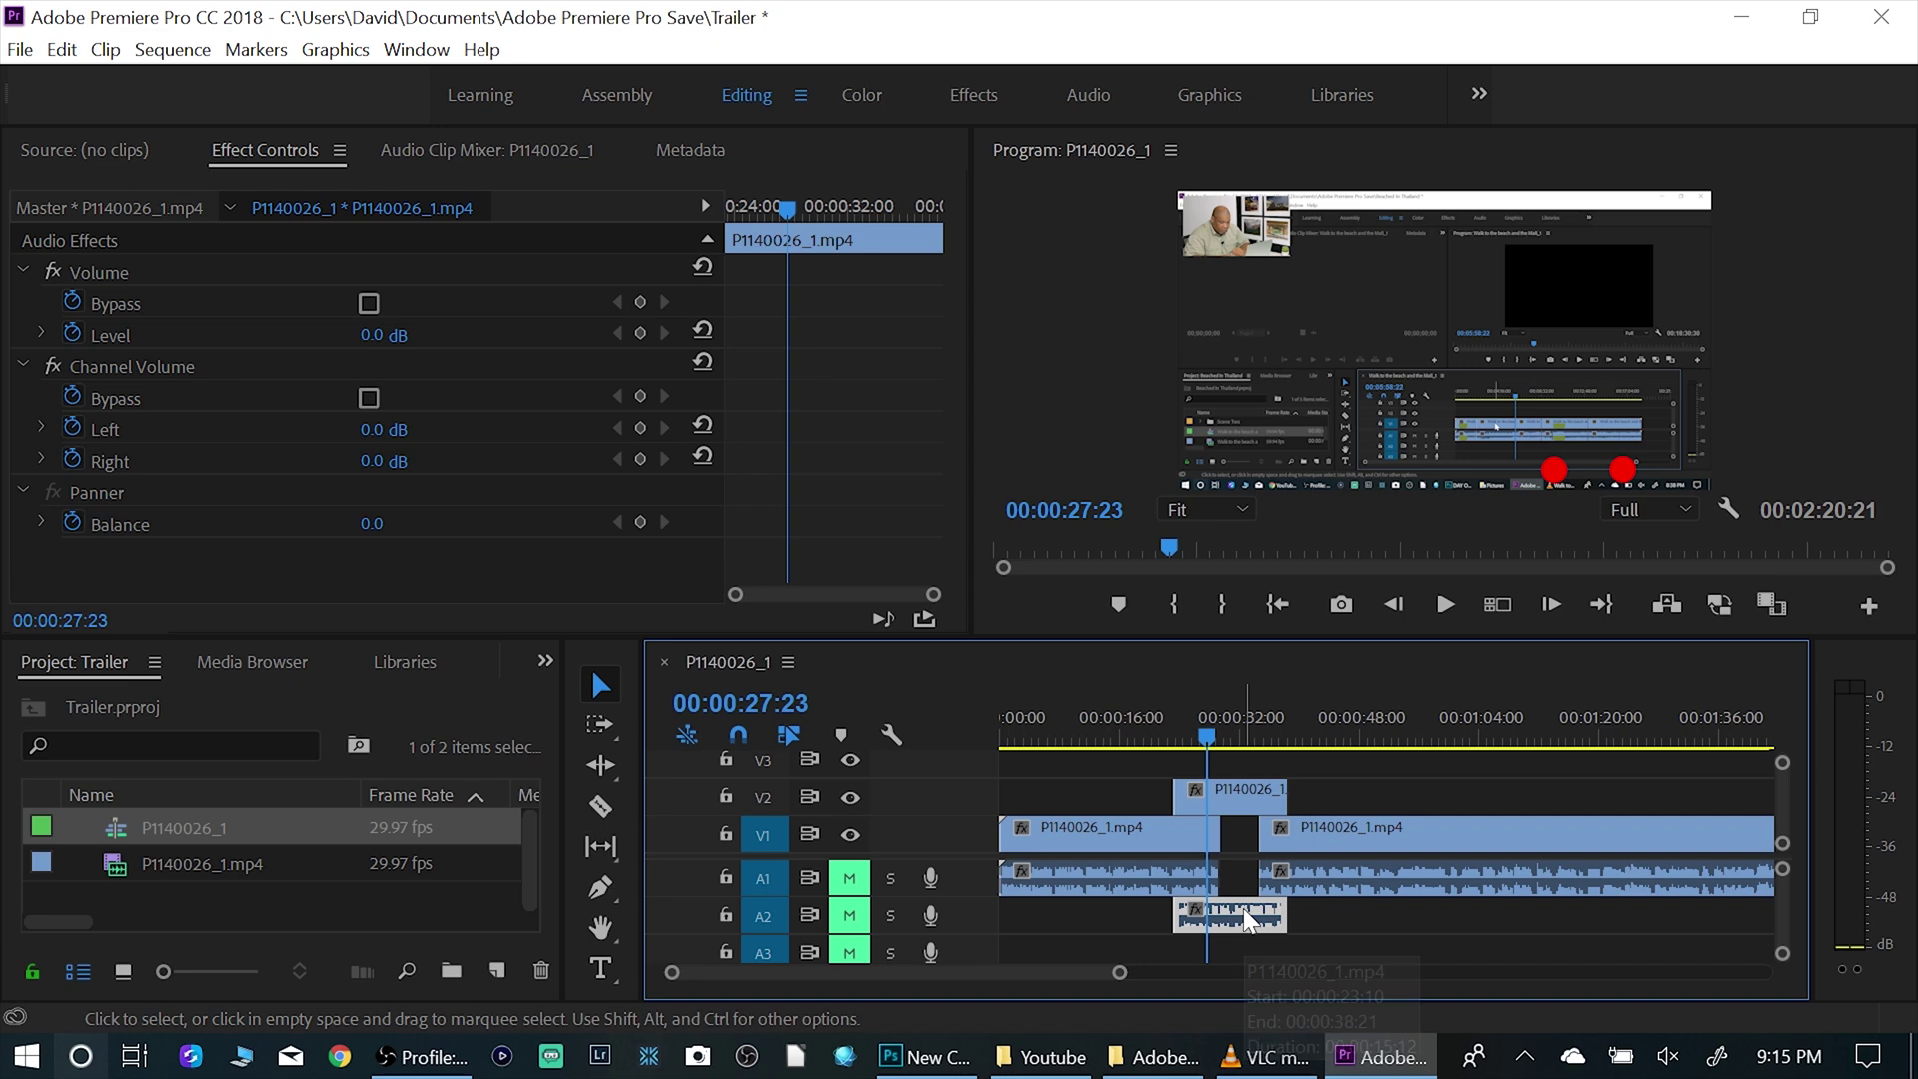